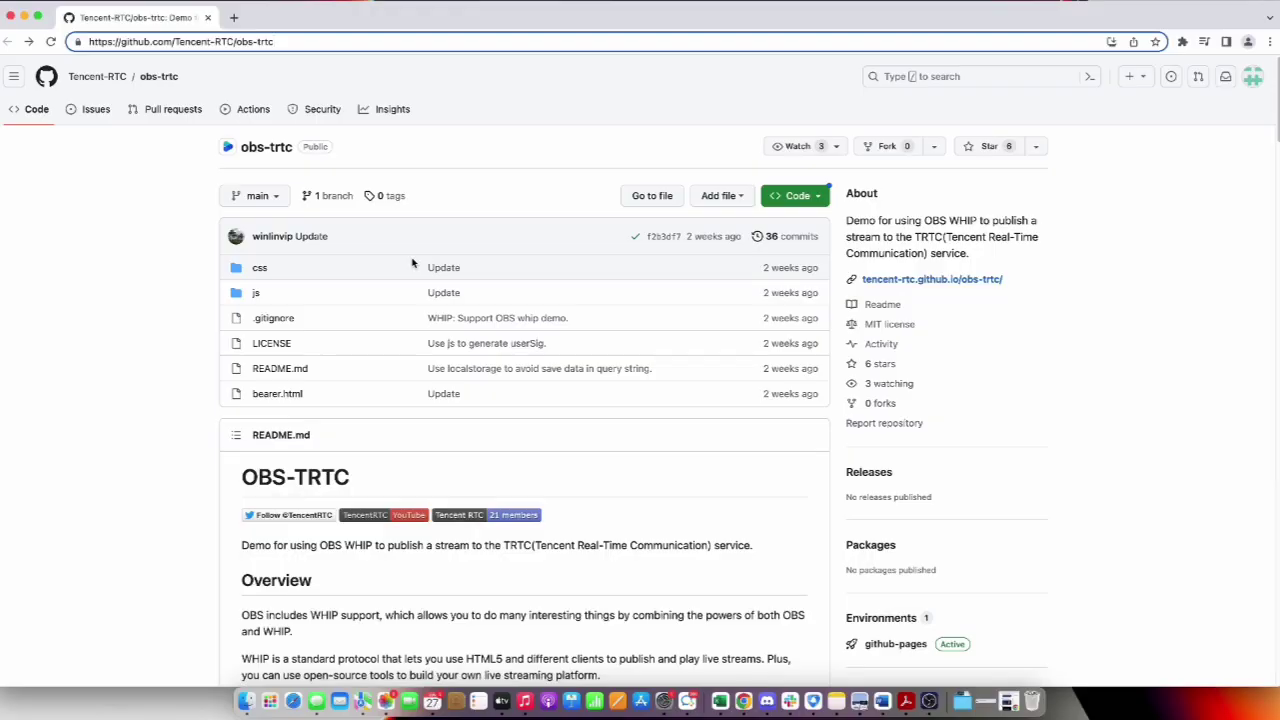
- Read the obs-trtc README, highlighting the description, TRTC services, free-trial and Discord lines
scroll(391, 330, "down", 1)
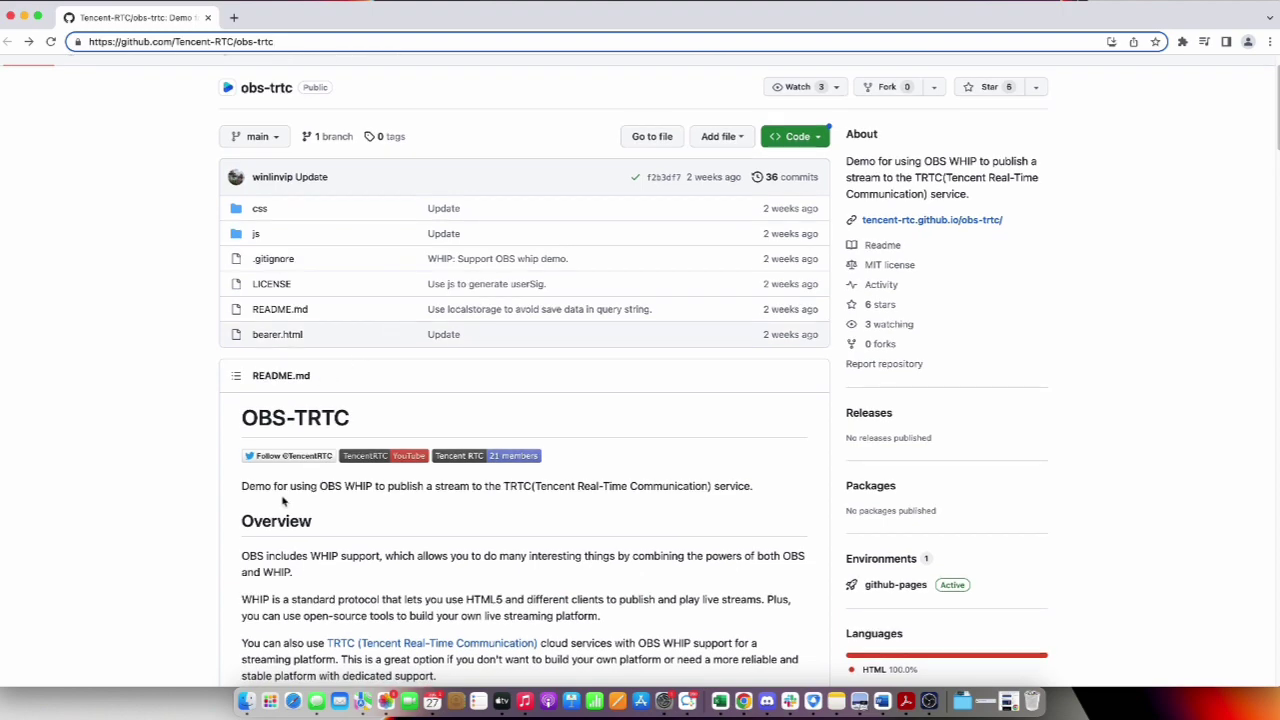
left_click_drag(307, 485, 590, 500)
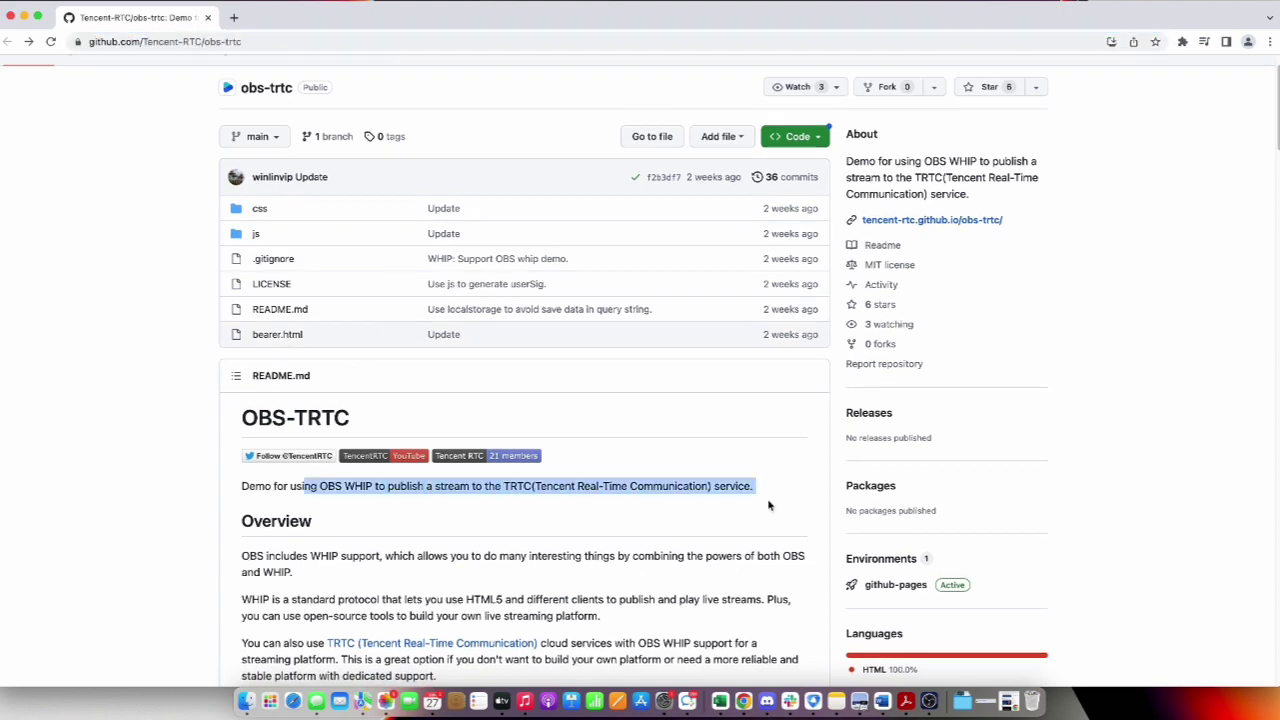
scroll(769, 505, "down", 2)
scroll(769, 505, "down", 2)
scroll(769, 505, "down", 1)
scroll(769, 505, "down", 1)
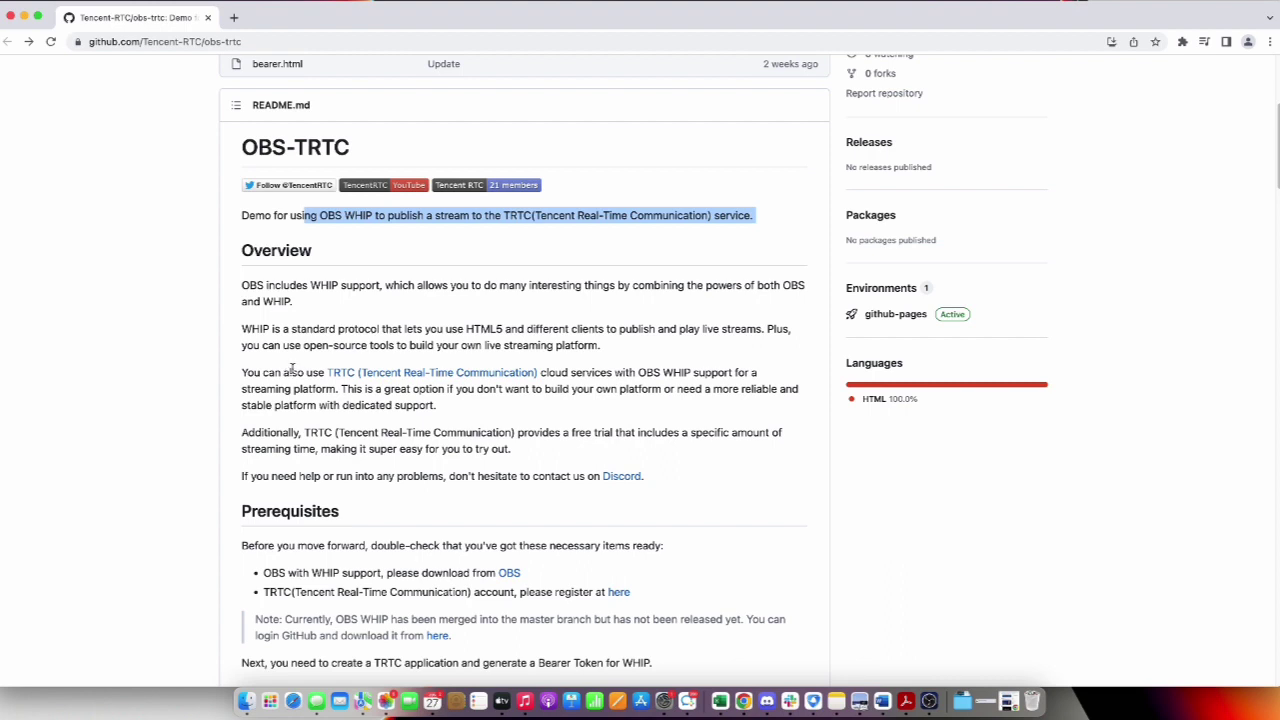
left_click_drag(309, 372, 457, 403)
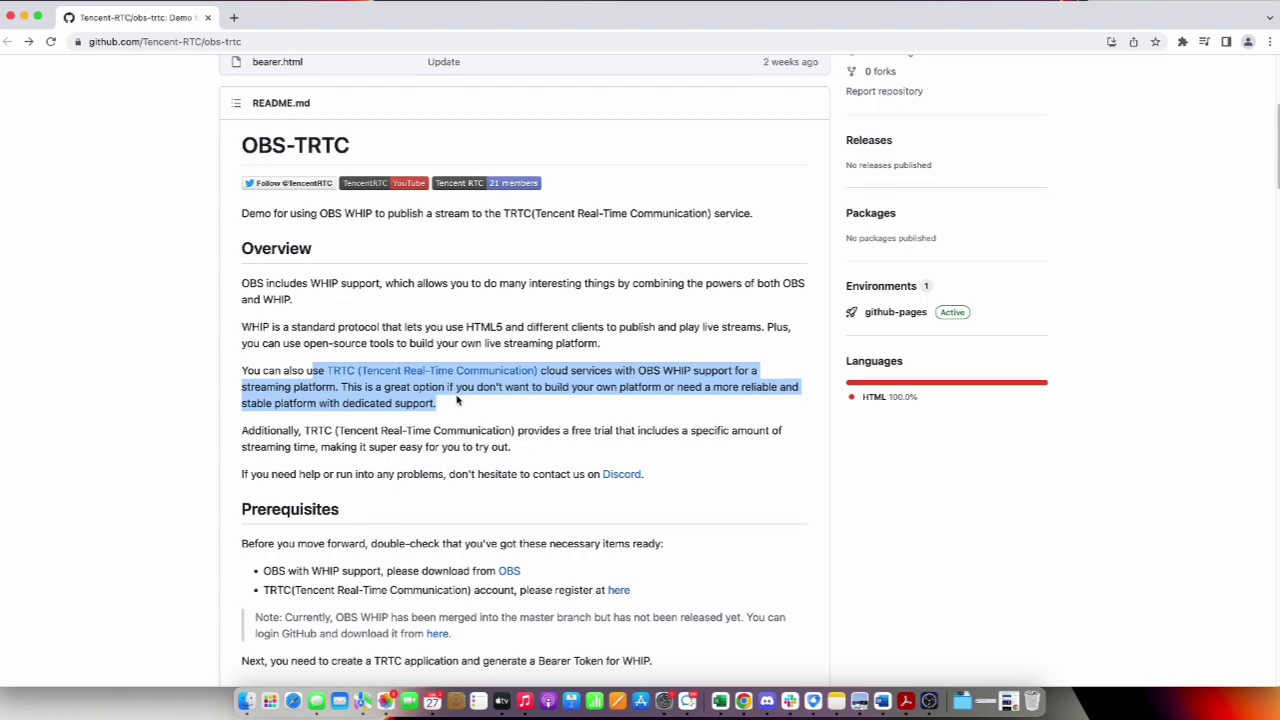
scroll(457, 400, "down", 1)
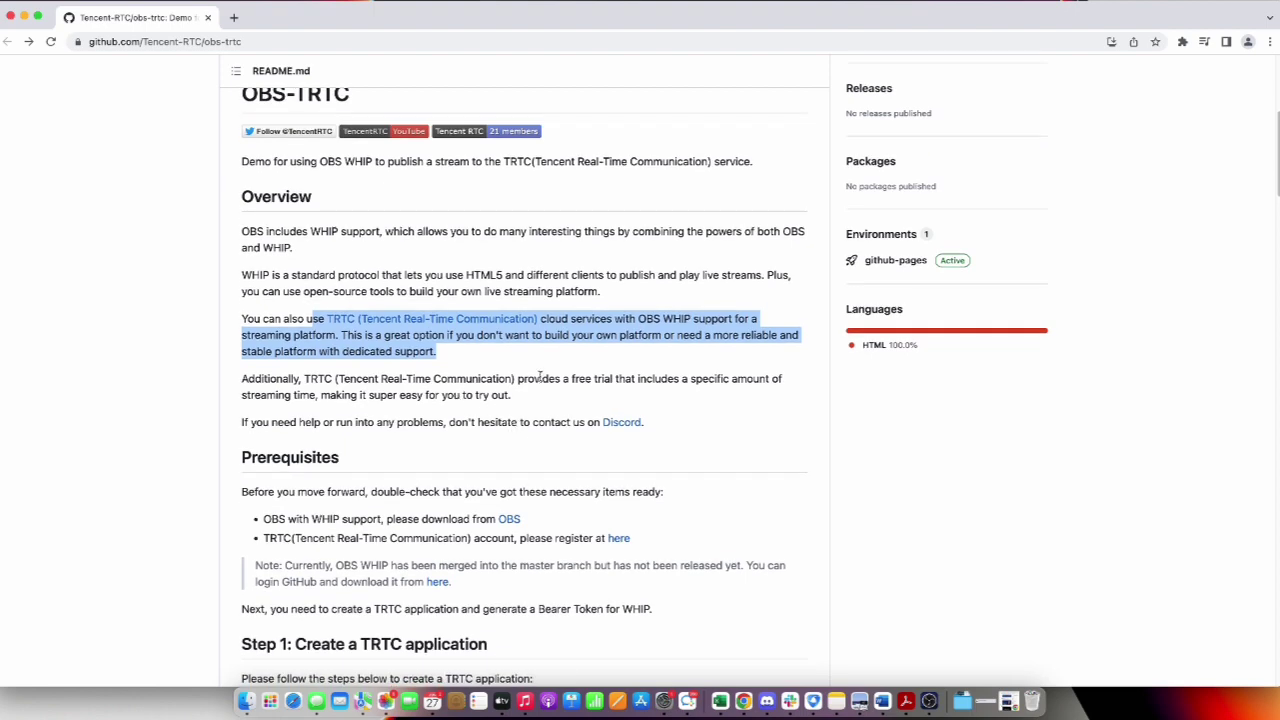
left_click_drag(517, 378, 615, 378)
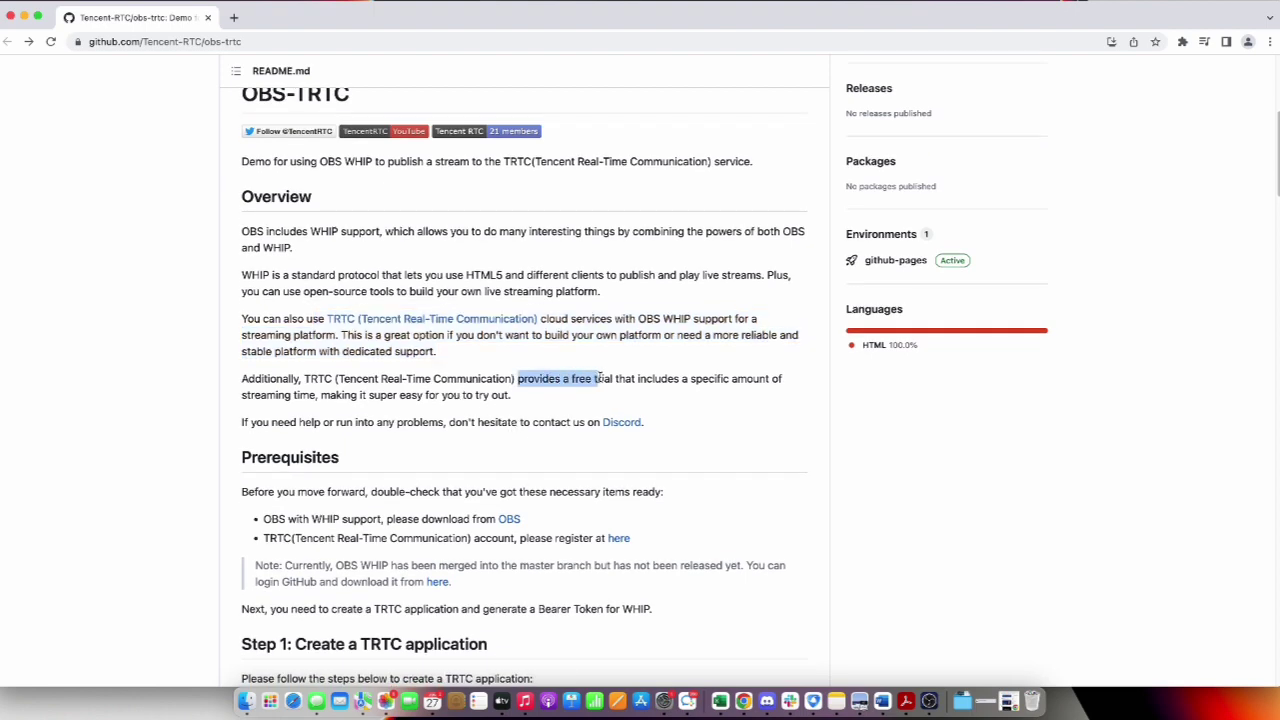
scroll(590, 414, "down", 1)
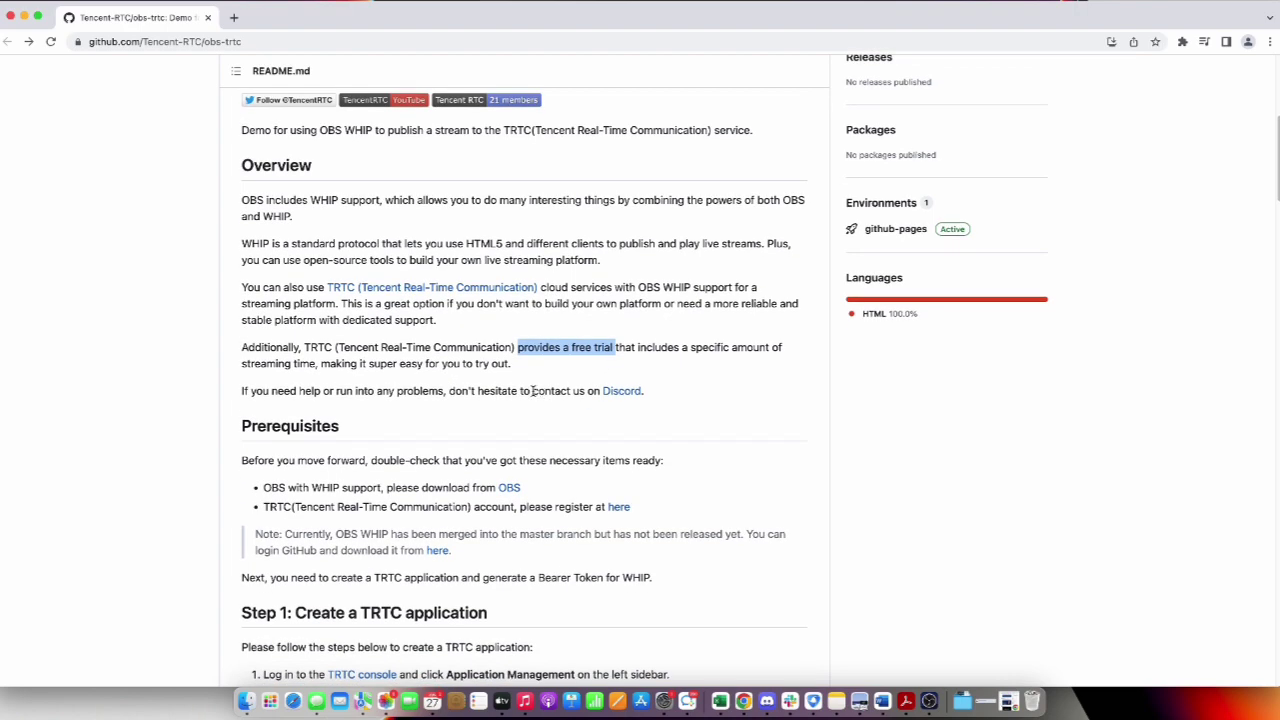
left_click_drag(532, 391, 650, 393)
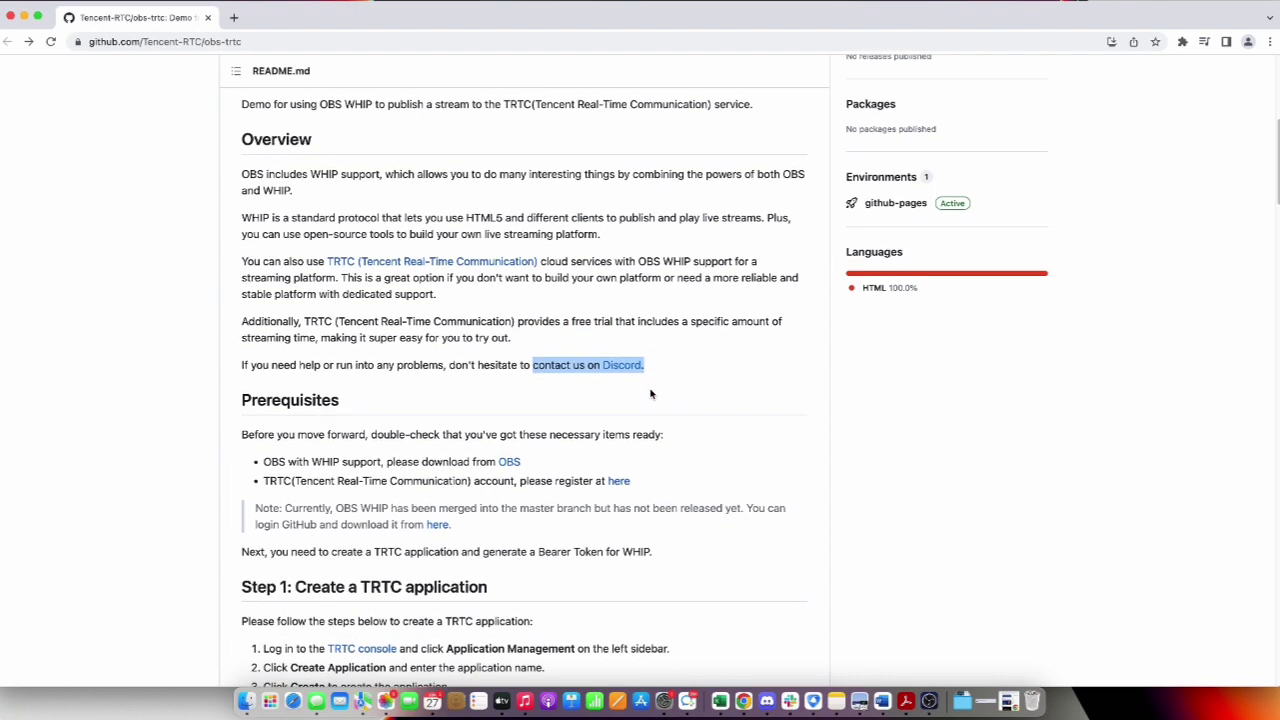
scroll(316, 320, "down", 3)
- Open the OBS Studio download site from the Prerequisites section
double_click(316, 318)
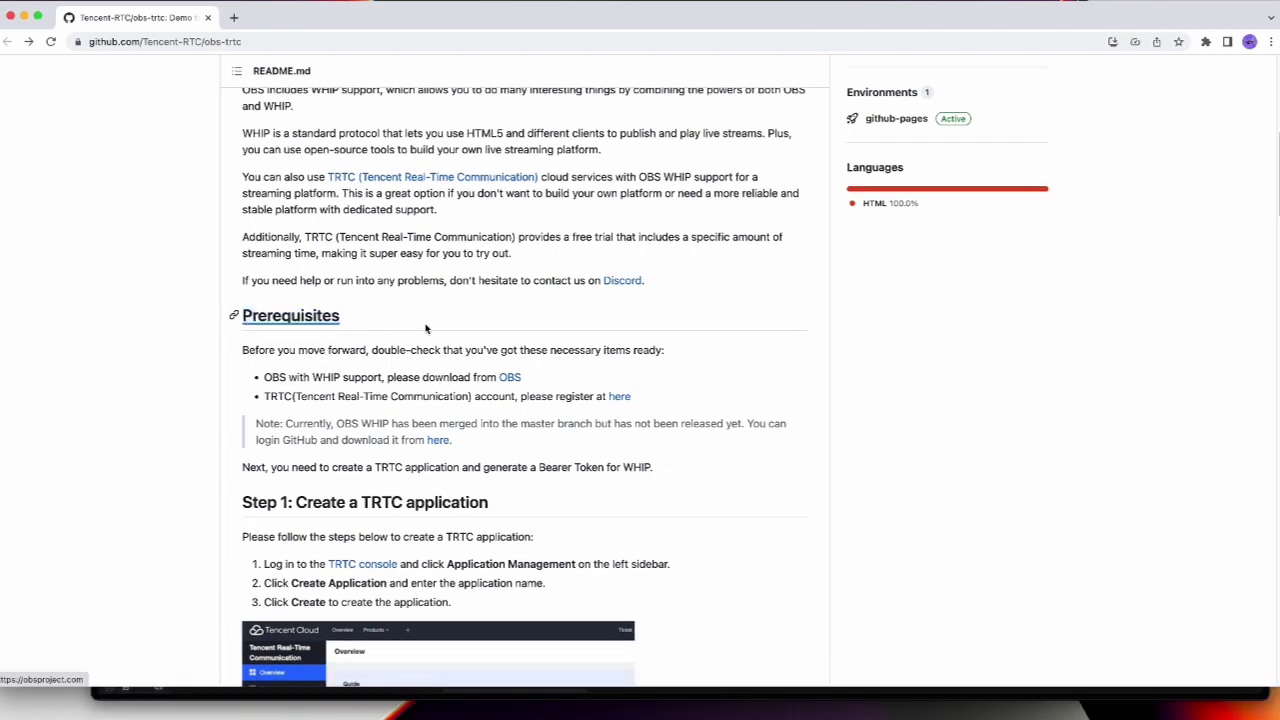
left_click(485, 364)
left_click(511, 379)
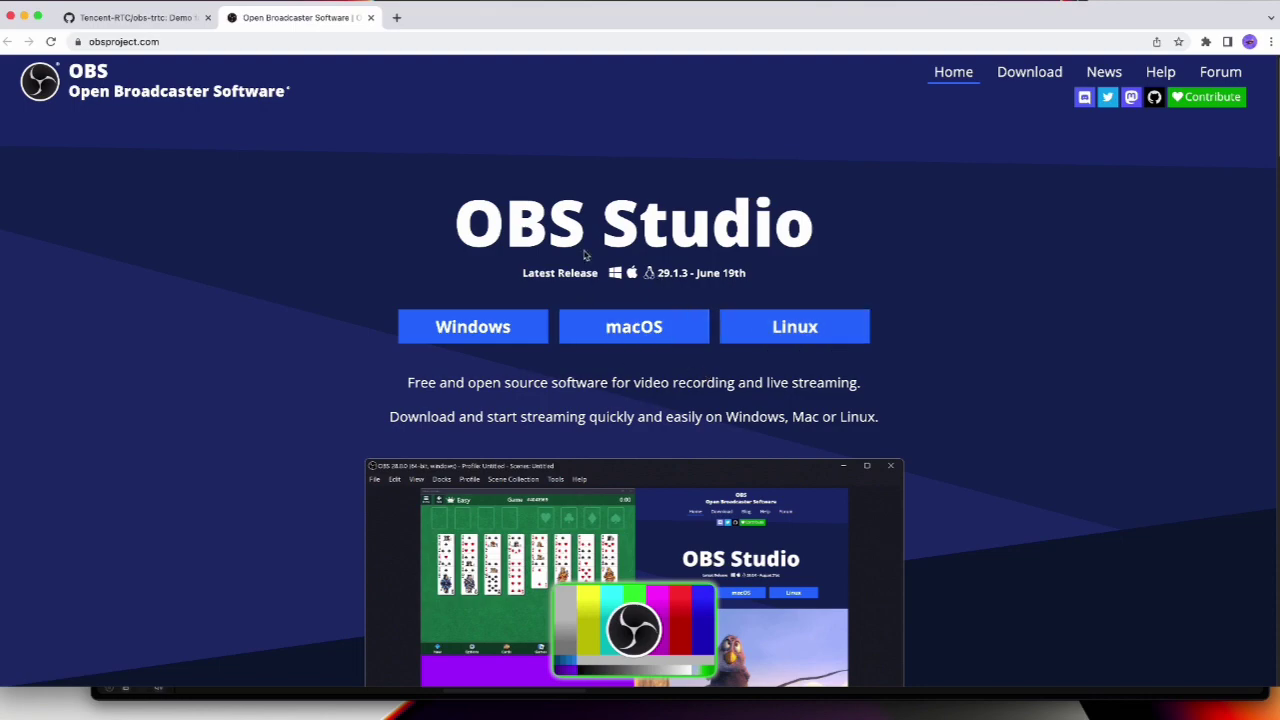
- Open the TRTC registration page from the README and quick-login with the existing account
left_click(172, 22)
scroll(614, 290, "down", 1)
left_click(617, 284)
left_click(457, 389)
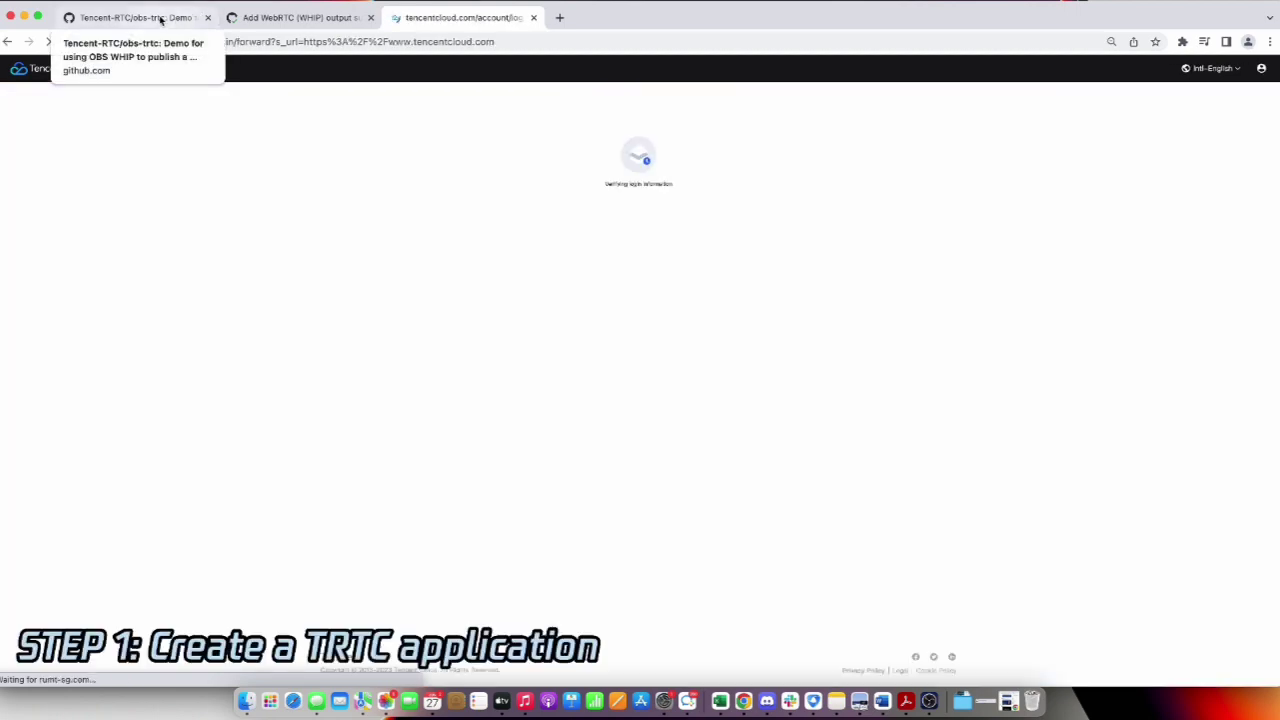
- Back on the README, highlight 'Step 1: Create a TRTC application' and read its instructions
left_click(160, 20)
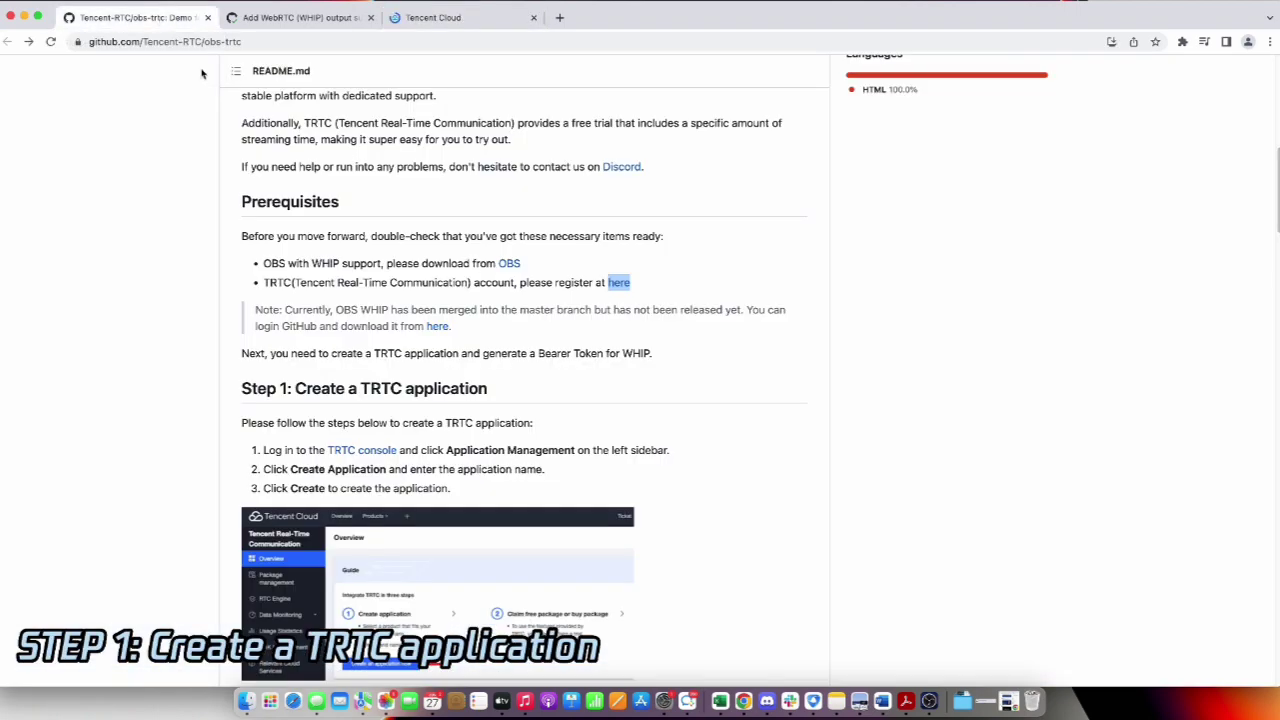
scroll(371, 368, "down", 2)
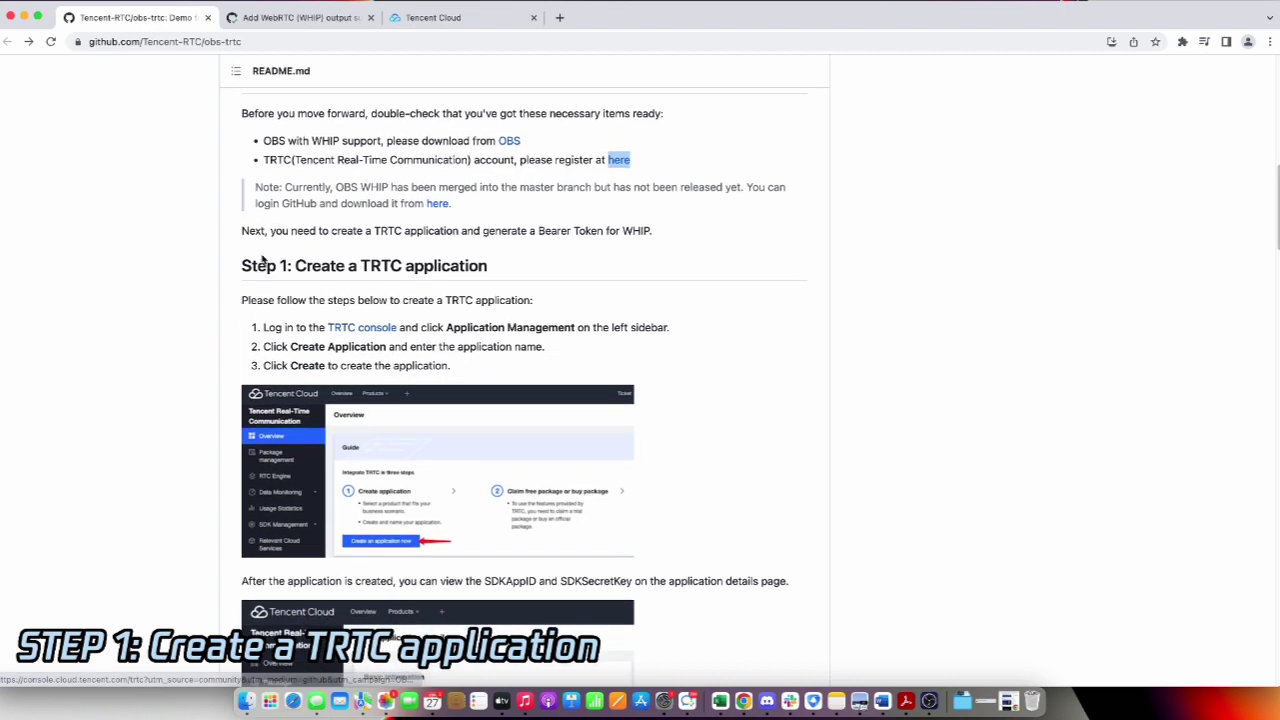
left_click_drag(240, 266, 495, 282)
scroll(495, 285, "down", 1)
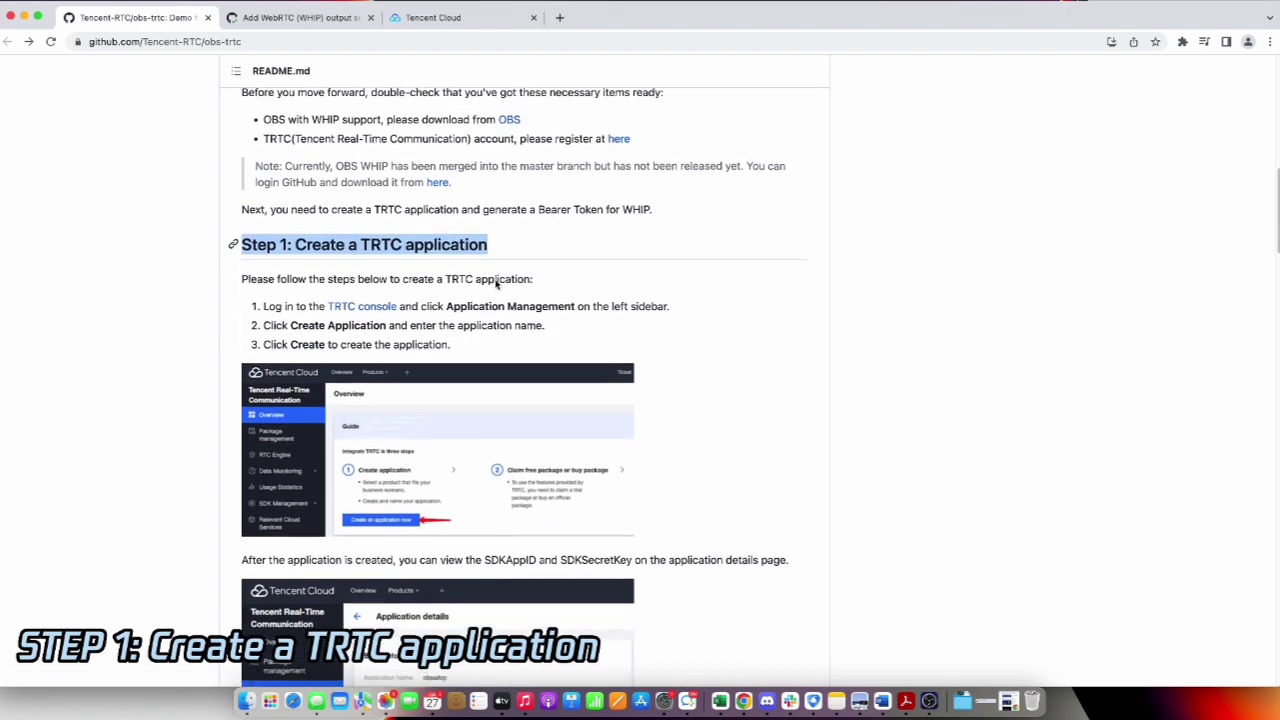
scroll(495, 285, "down", 1)
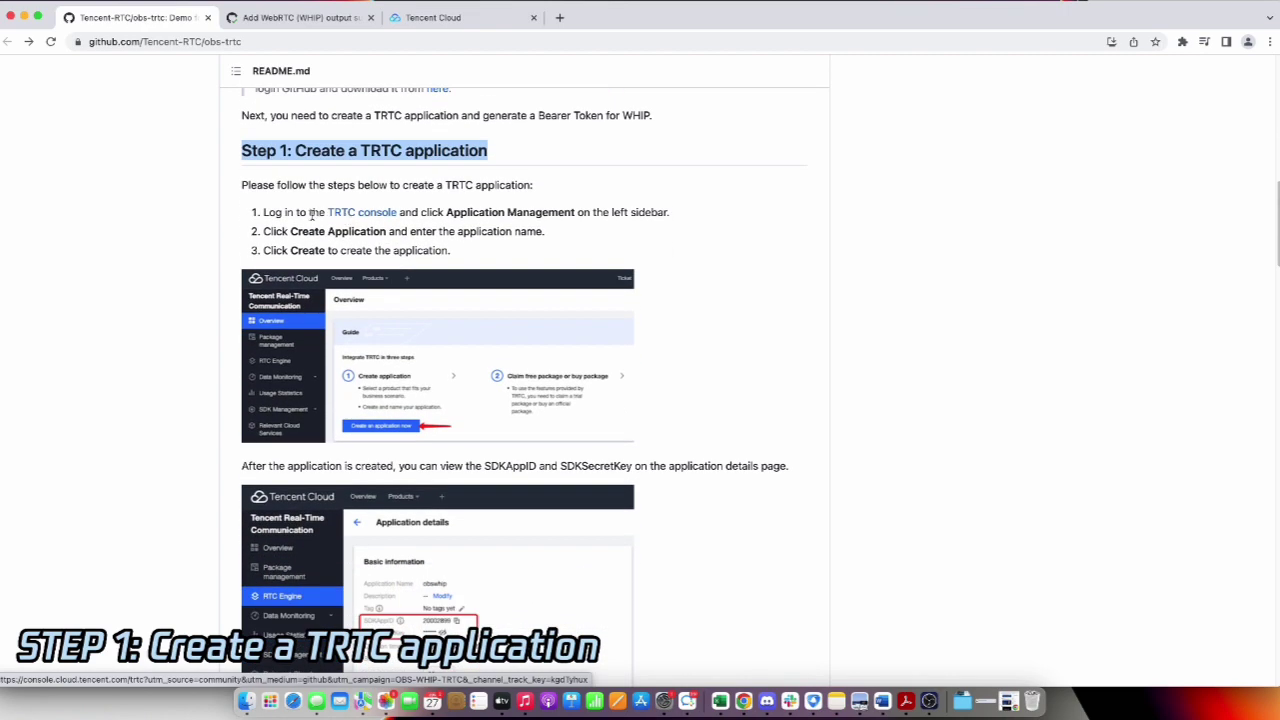
scroll(300, 200, "down", 1)
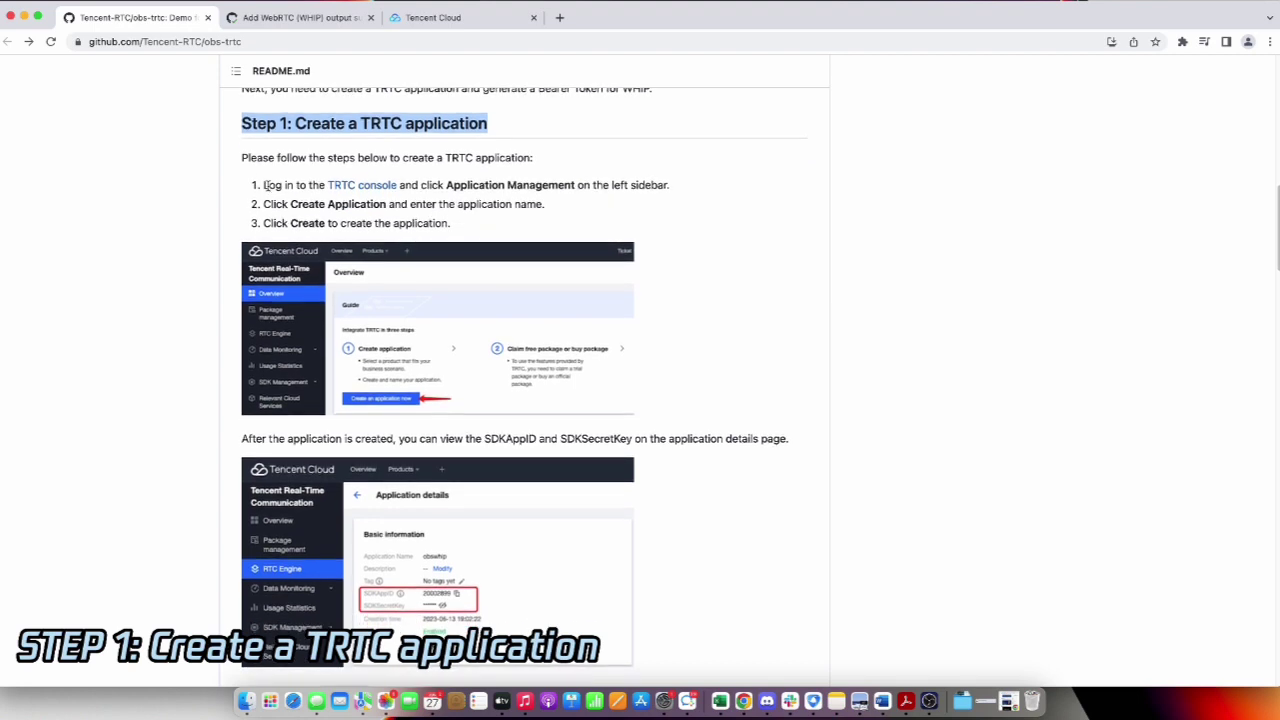
- Open the TRTC console and create a new application named test
left_click_drag(265, 185, 662, 186)
left_click(362, 188)
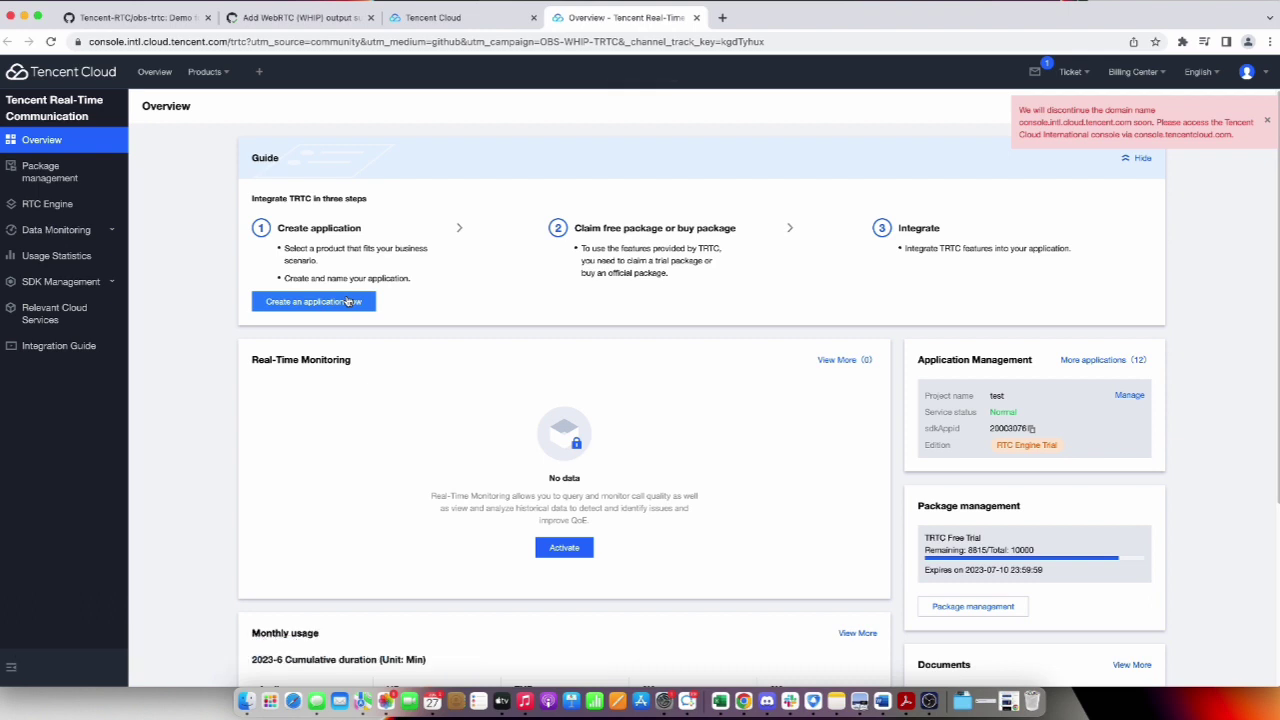
left_click(347, 301)
left_click(374, 323)
type("test")
left_click(345, 437)
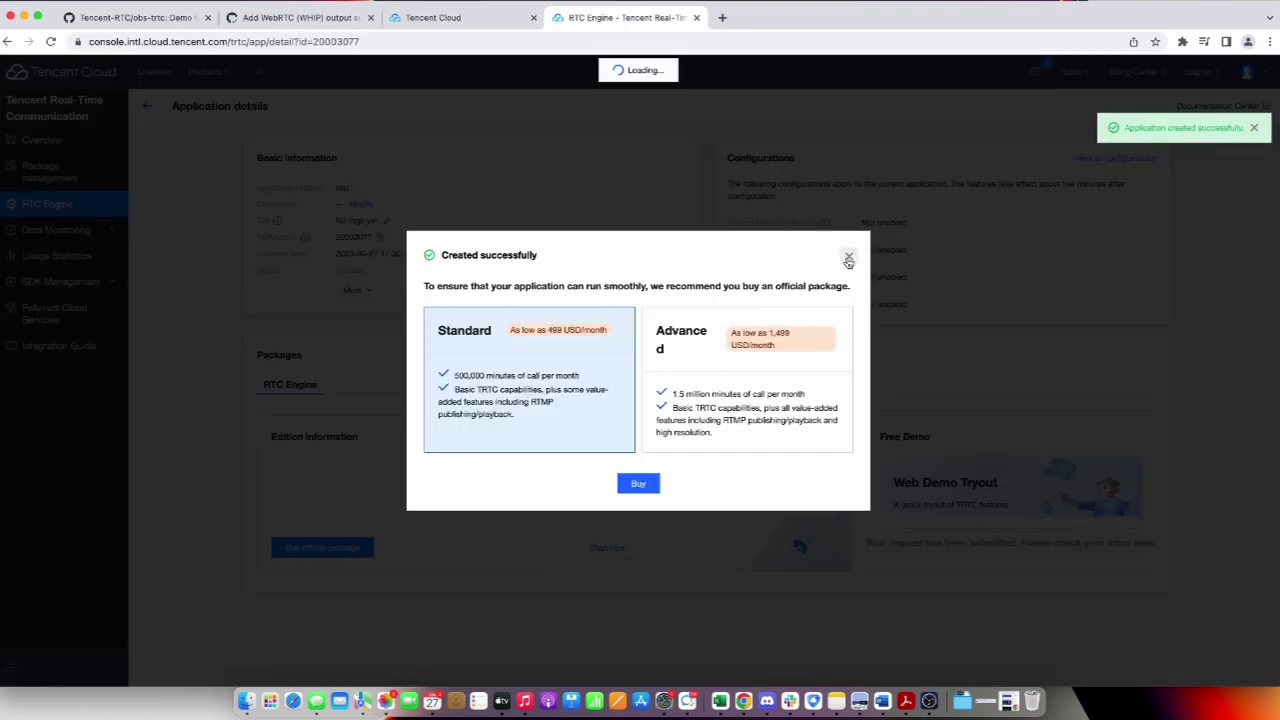
- Check the new app's SDKAppID and SDKSecretKey, then return to the README's Step 2
left_click(848, 255)
left_click_drag(338, 238, 399, 252)
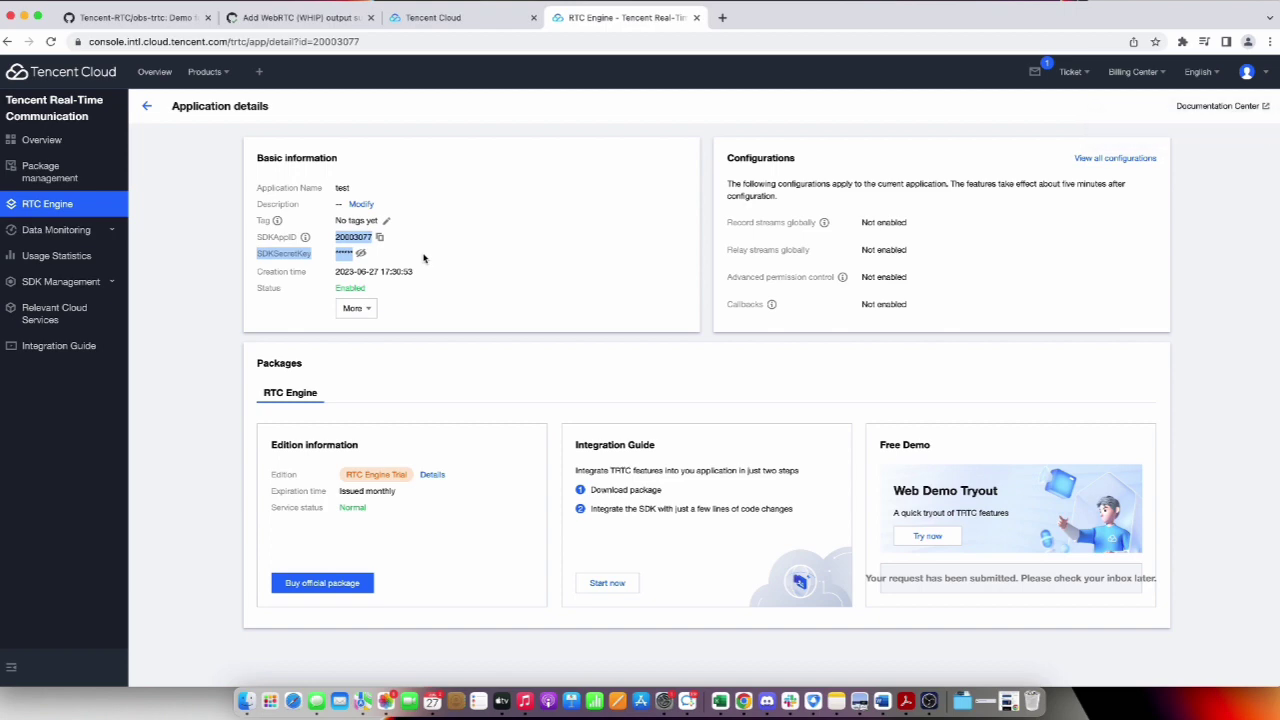
left_click(130, 17)
scroll(348, 520, "down", 5)
scroll(348, 517, "down", 3)
- Generate a WHIP server URL and bearer token on bearer.html from the app's SDKAppID and SDKSecretKey
left_click_drag(244, 120, 535, 137)
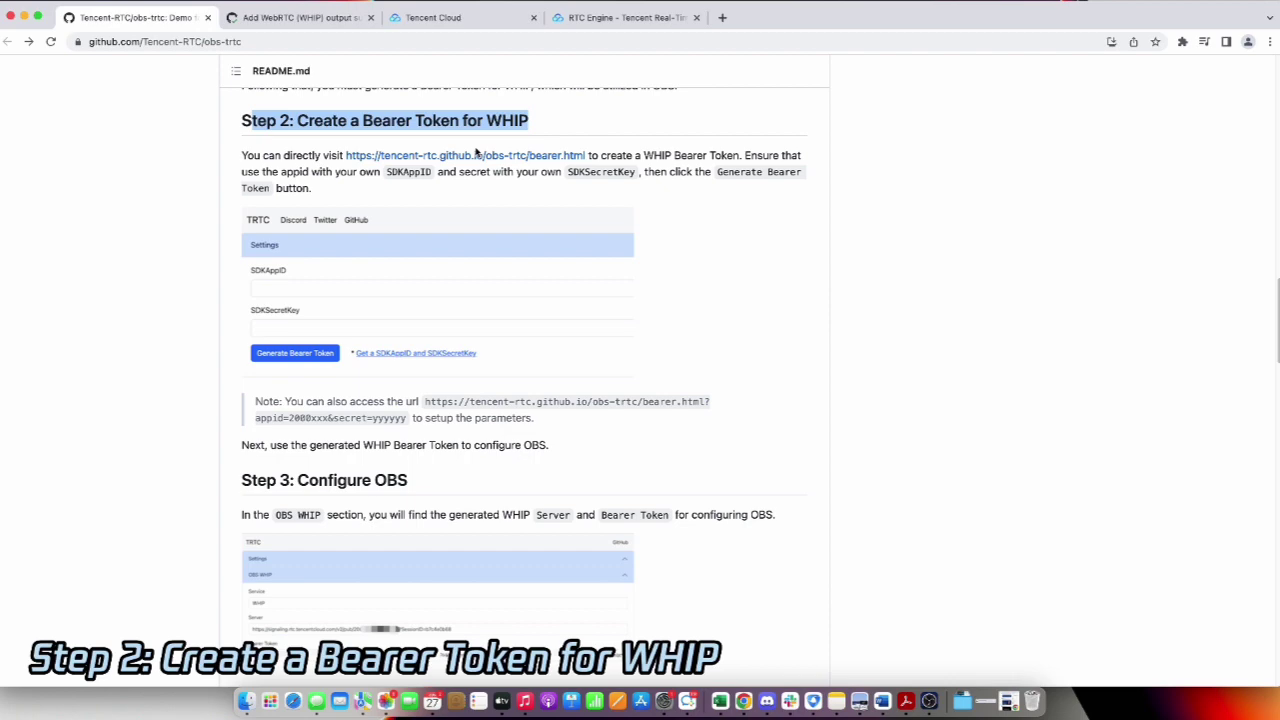
left_click(477, 155)
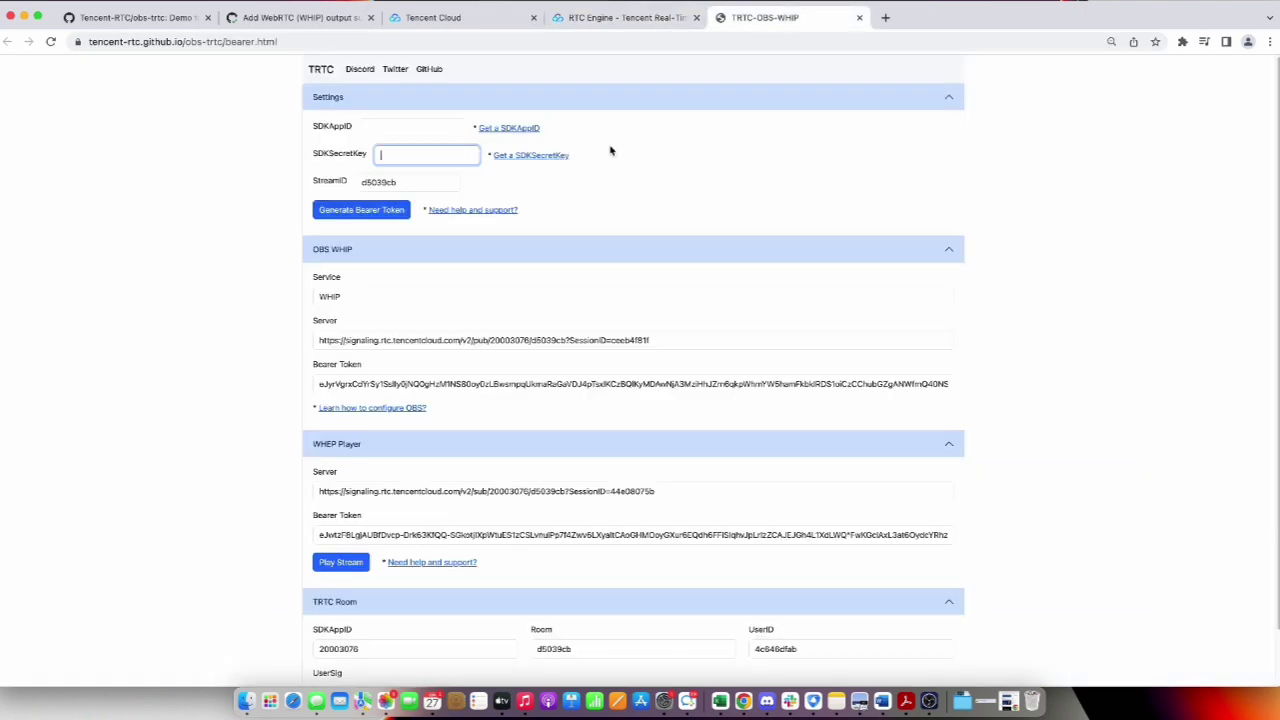
left_click(414, 131)
type("20003077")
left_click(571, 24)
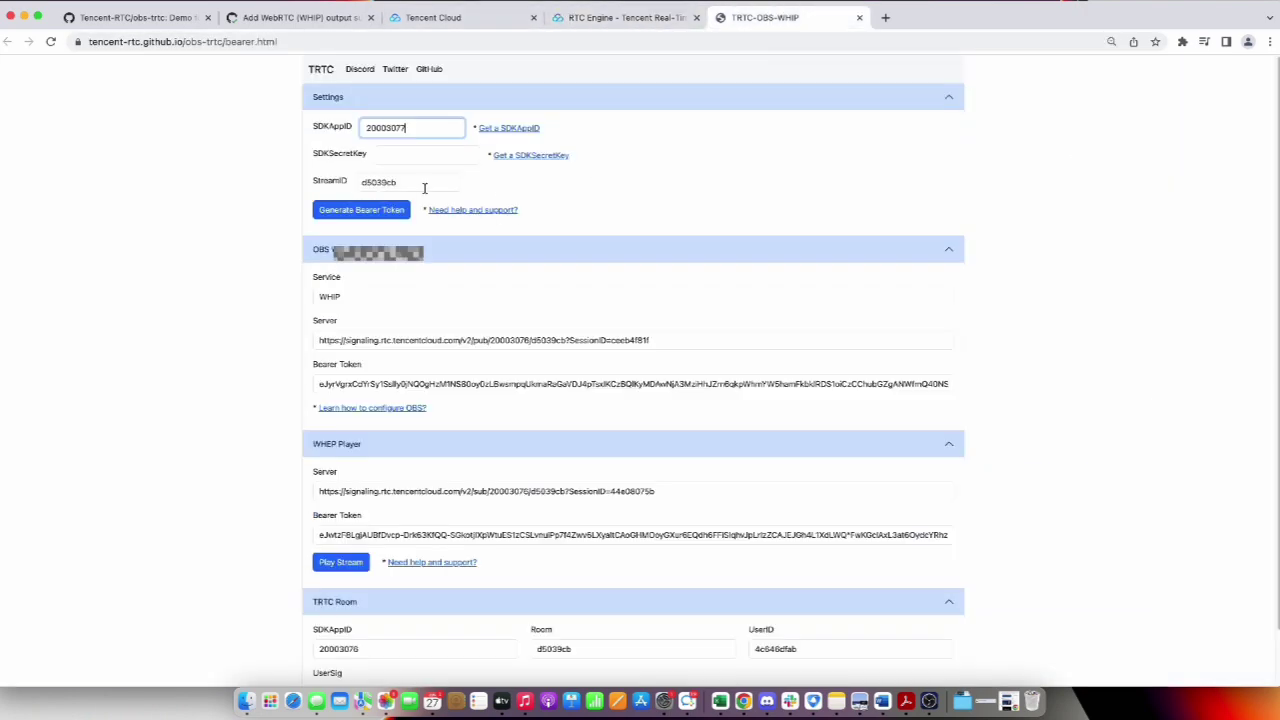
left_click(765, 17)
left_click(401, 155)
key("super+v")
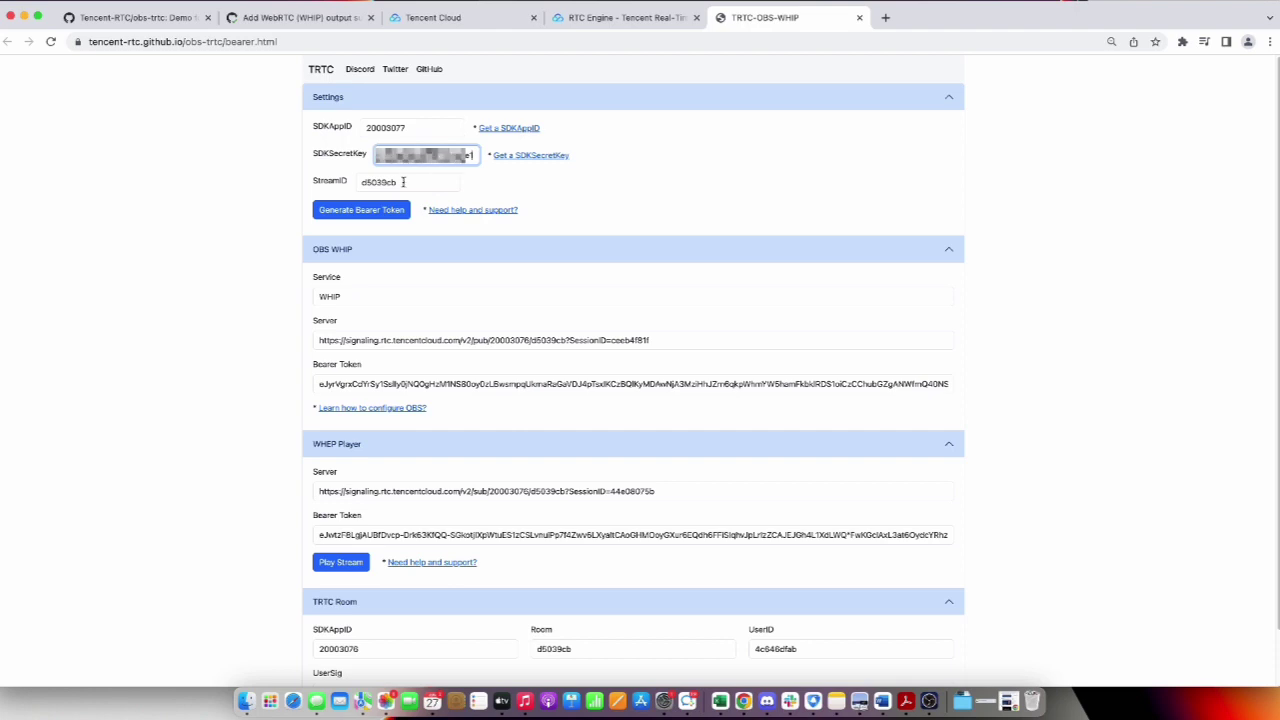
left_click(387, 215)
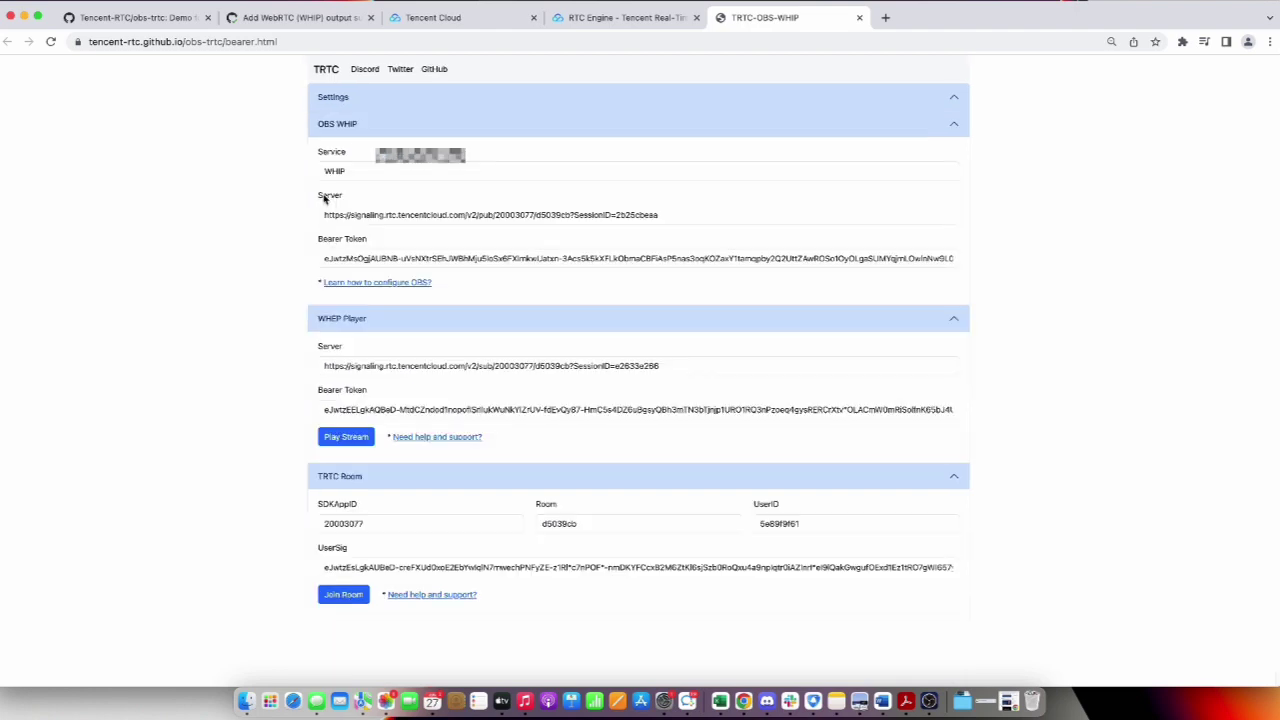
left_click_drag(328, 193, 434, 275)
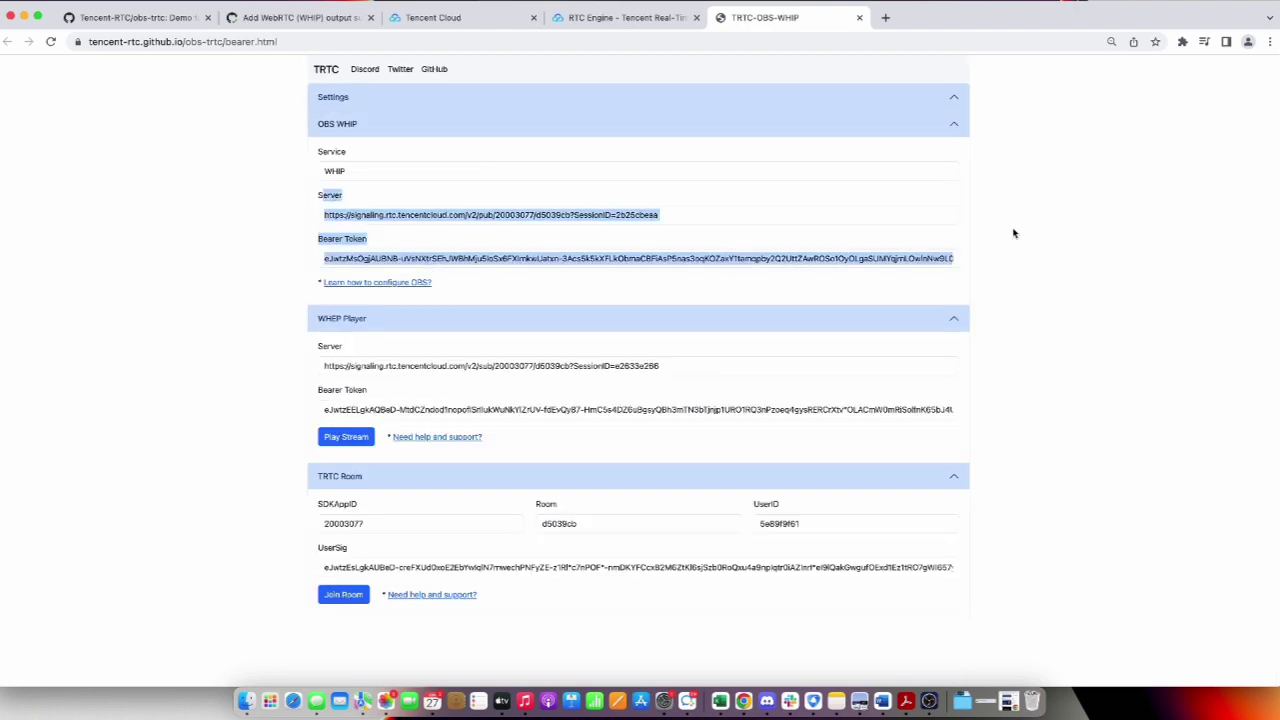
- Return to the README and scroll down to Step 3: Configure OBS
left_click(180, 18)
scroll(435, 490, "down", 2)
scroll(435, 490, "down", 2)
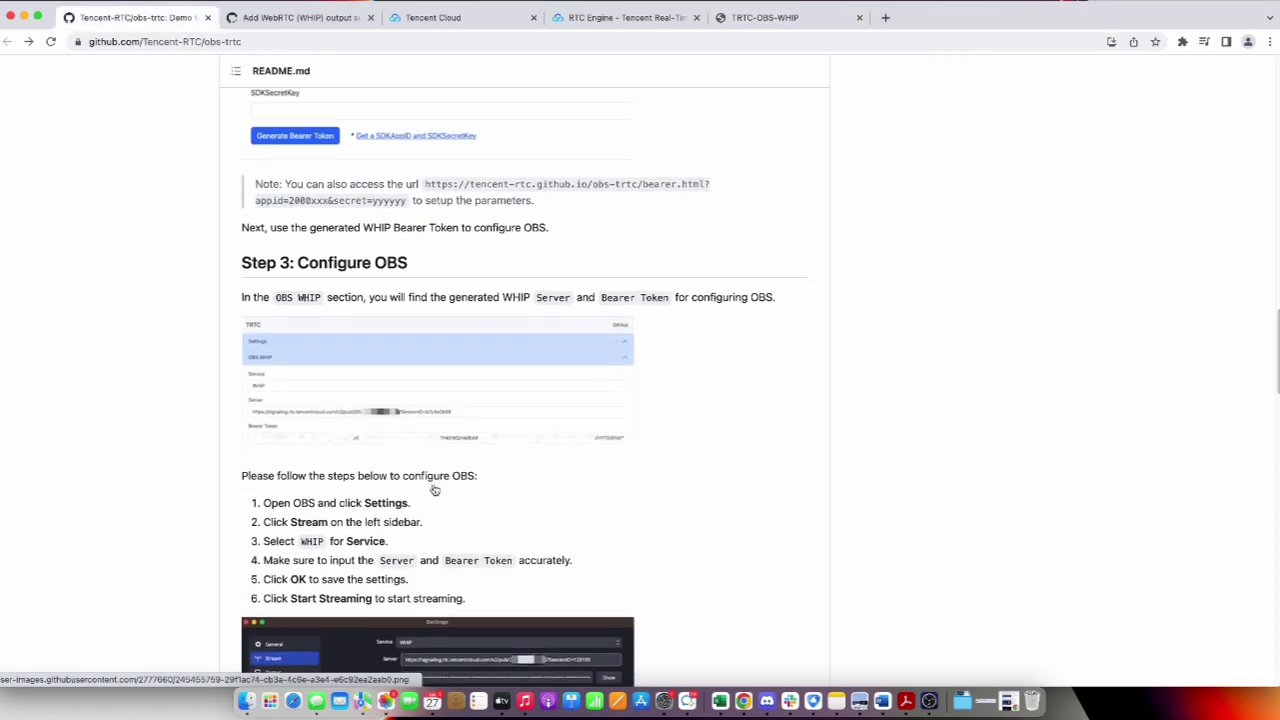
scroll(435, 490, "down", 1)
scroll(435, 490, "down", 1)
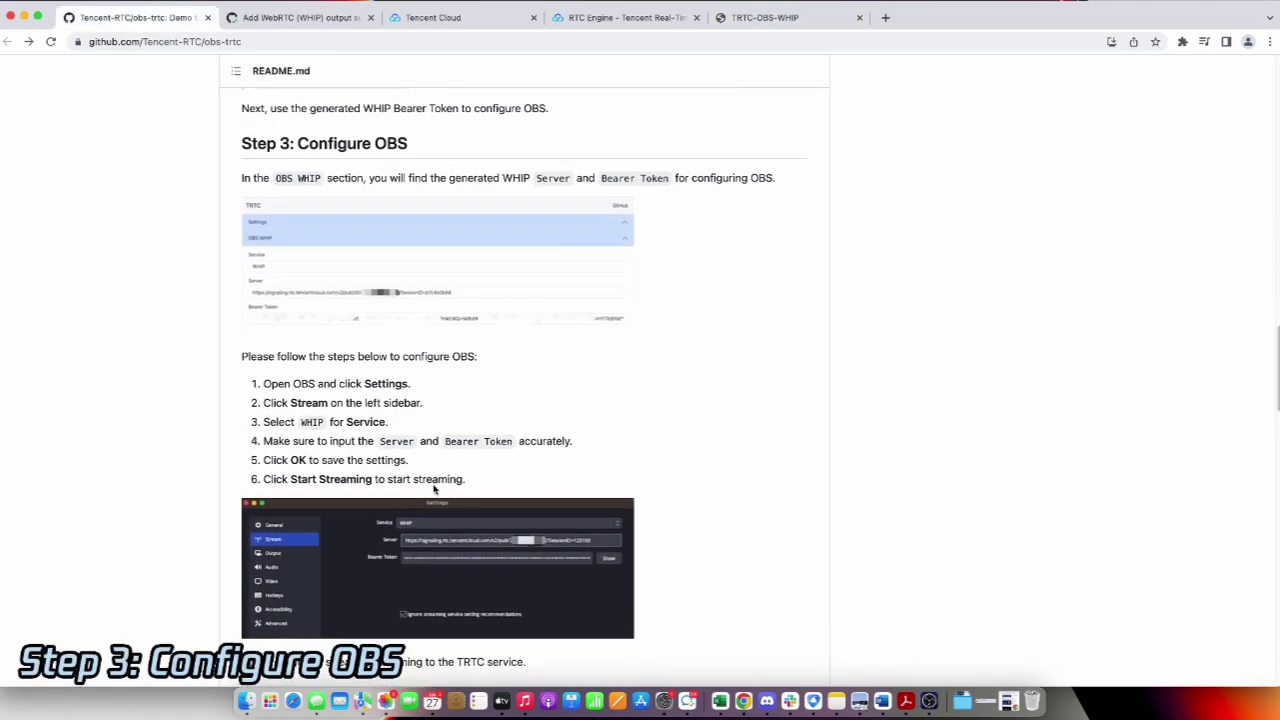
scroll(338, 354, "down", 1)
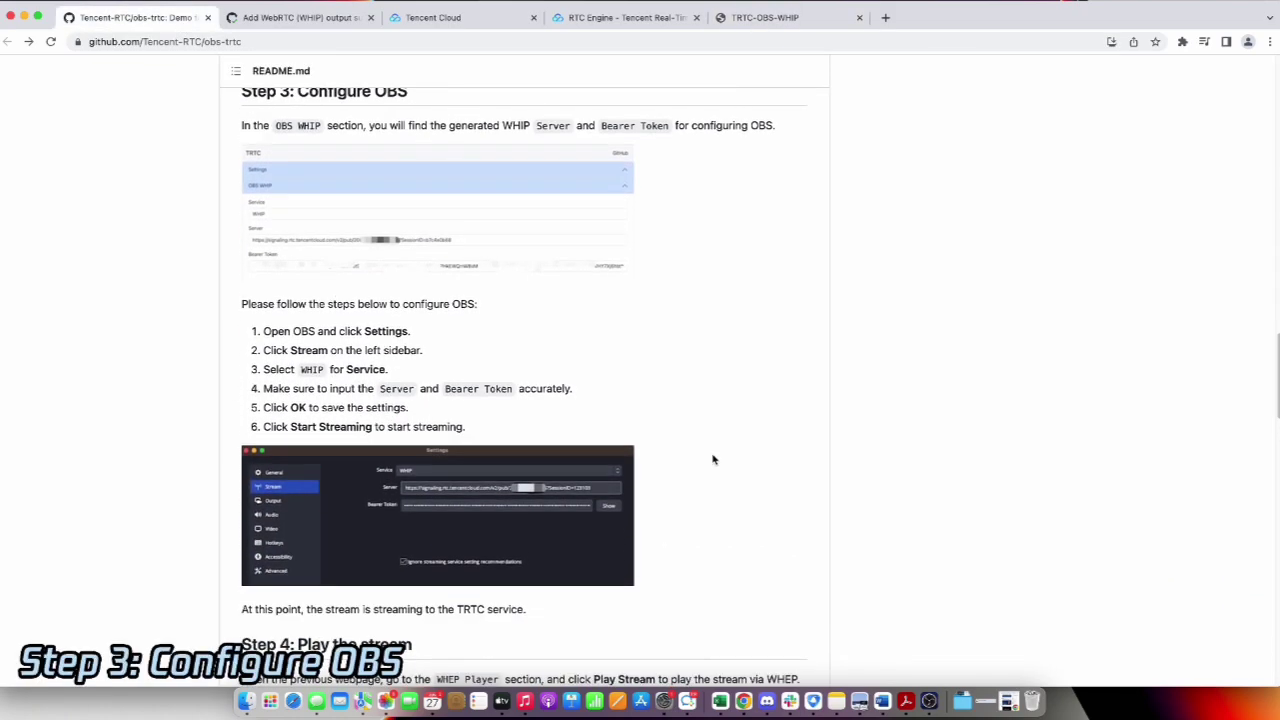
- In the OBS Stream settings, replace the server with the generated WHIP server address
left_click(930, 701)
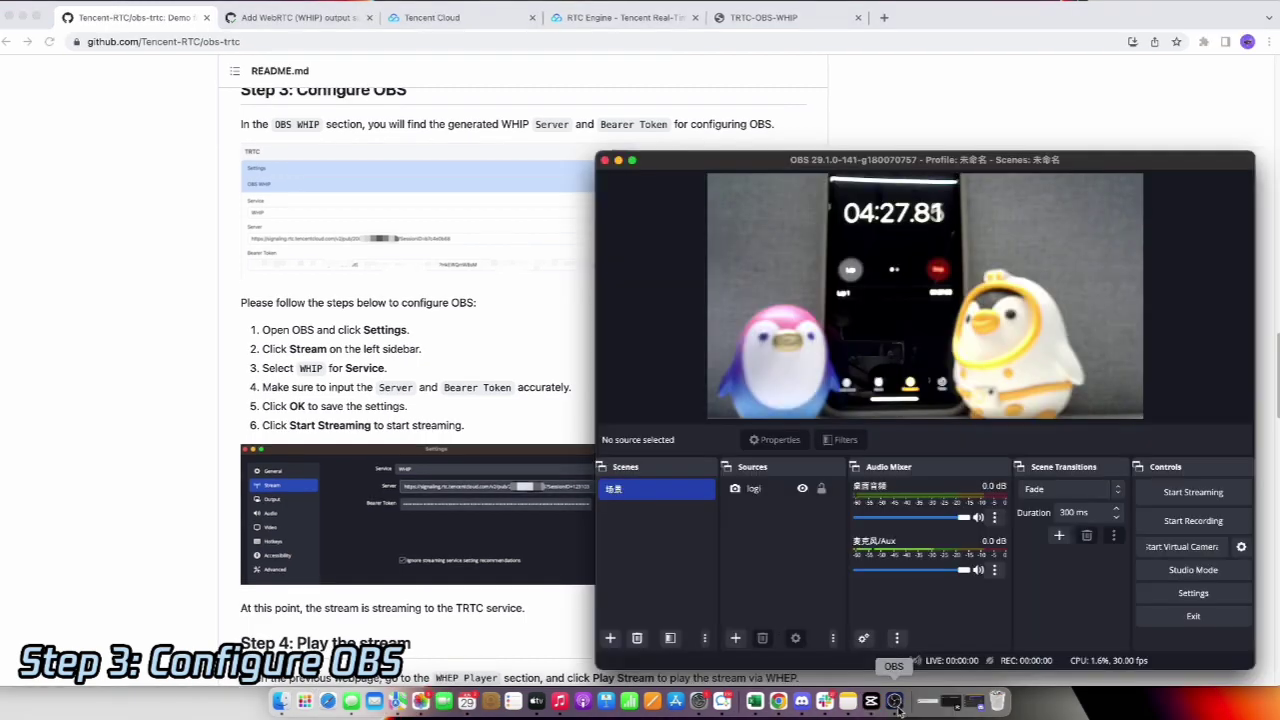
left_click(1196, 594)
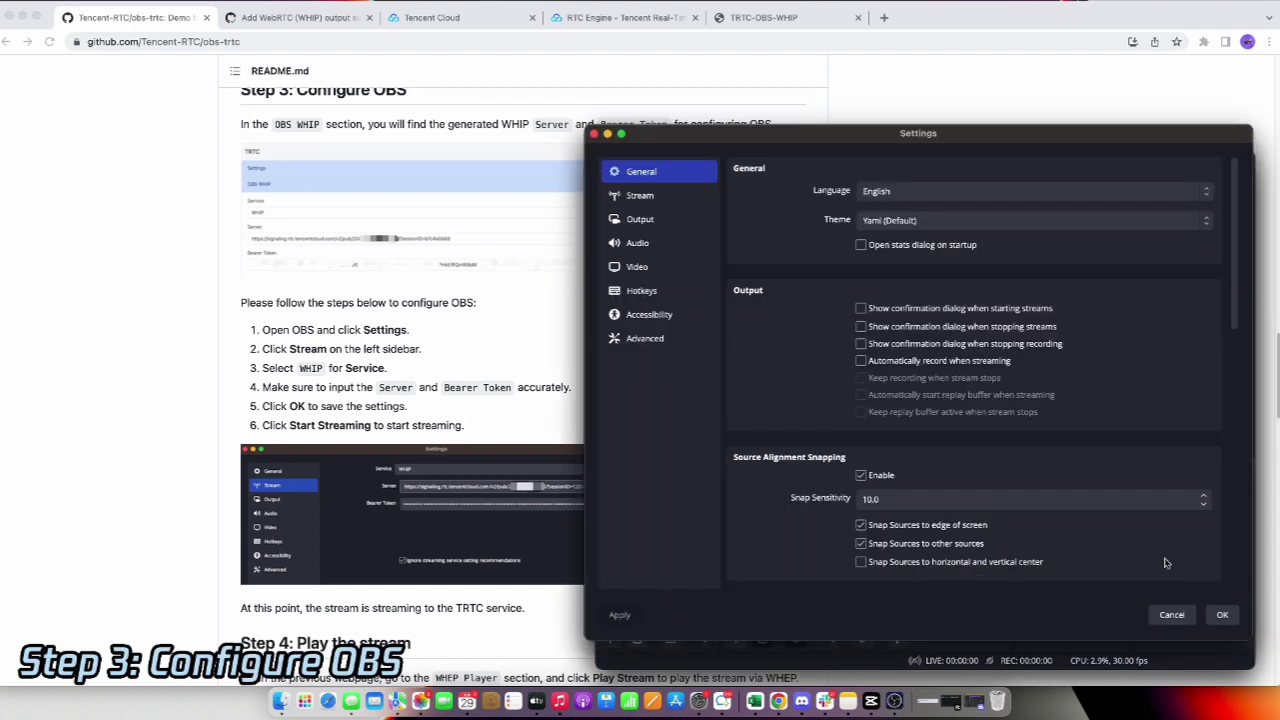
left_click(692, 198)
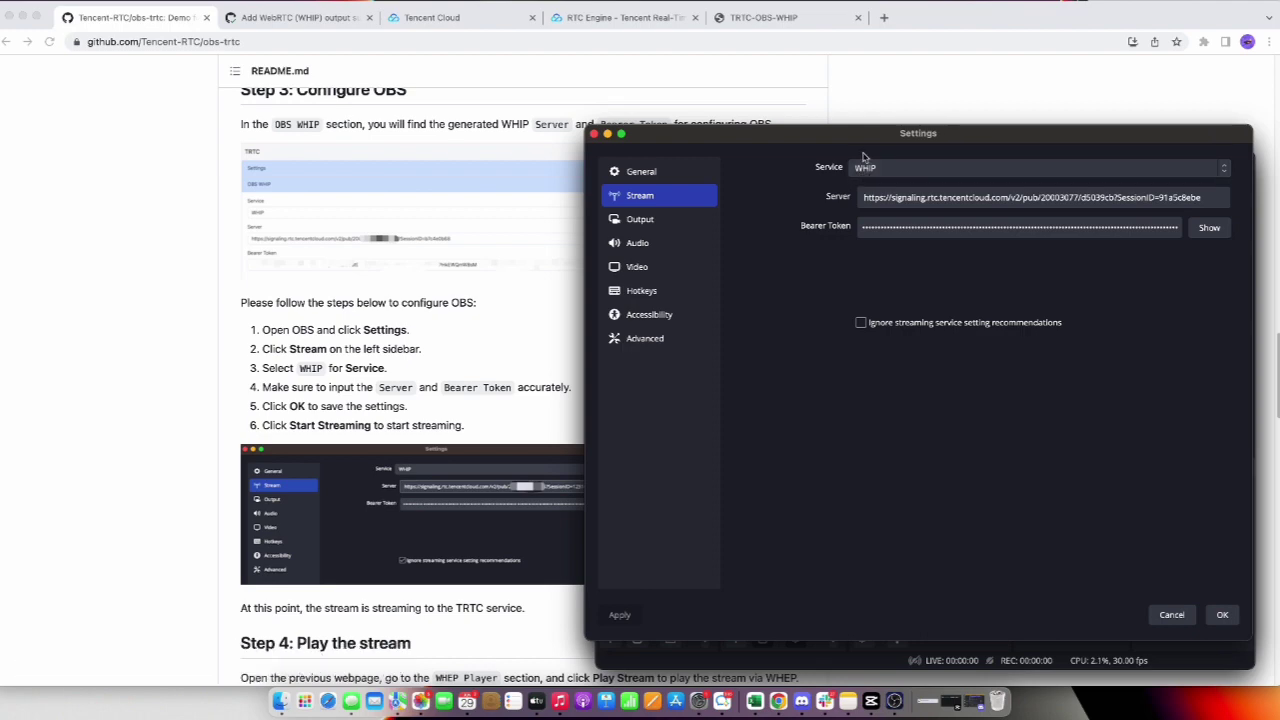
left_click(810, 20)
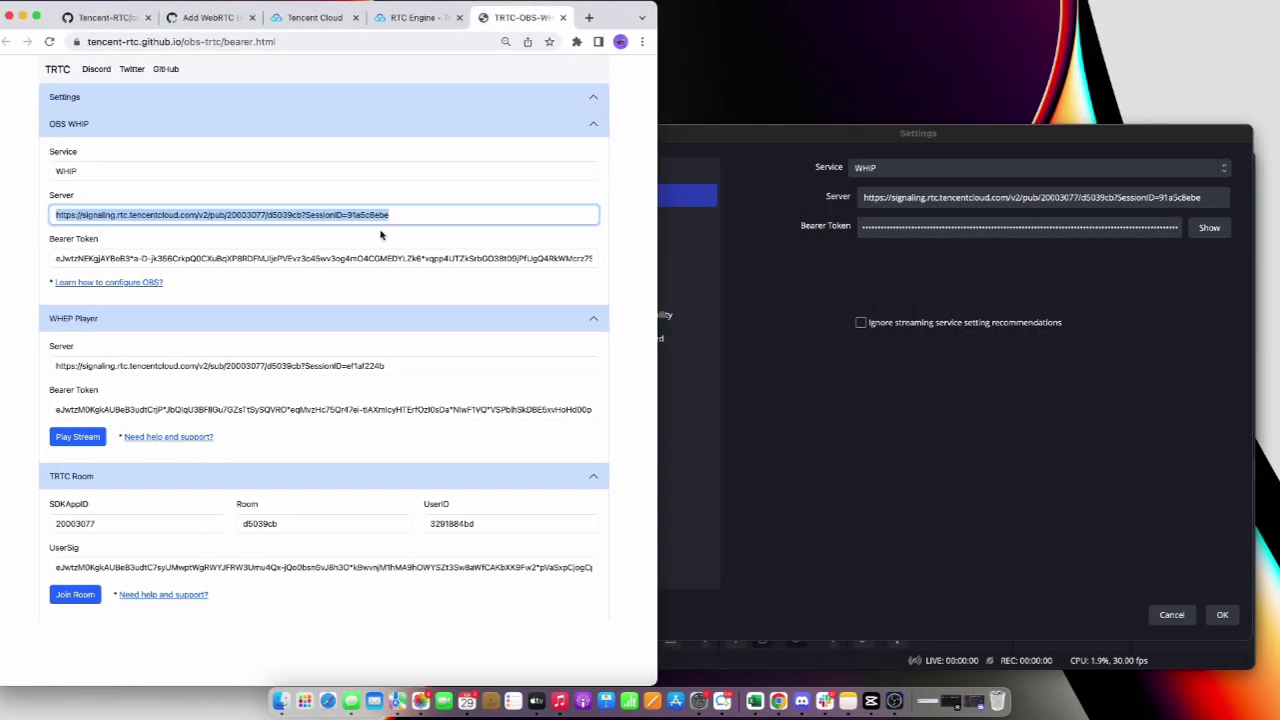
left_click(365, 216)
triple_click(367, 217)
key("super+c")
left_click(1043, 198)
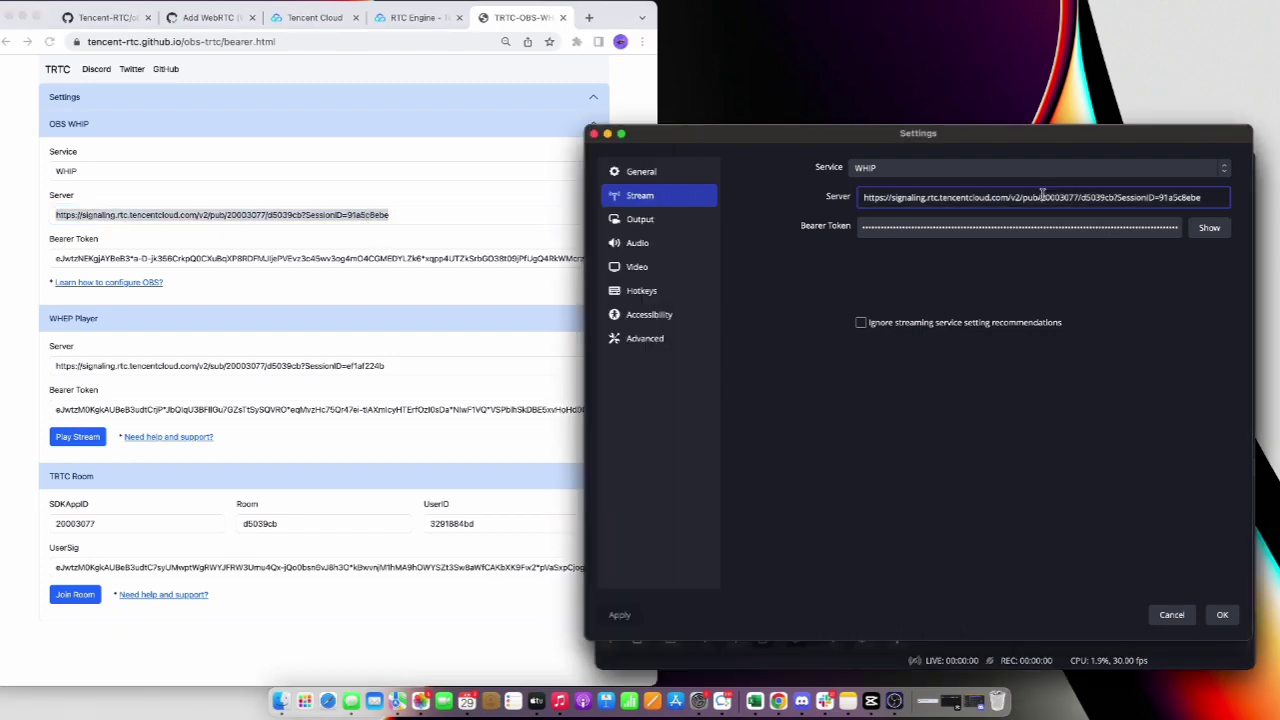
key("super+v")
- Replace the OBS bearer token with the generated one, save, and start streaming
left_click(543, 250)
triple_click(543, 257)
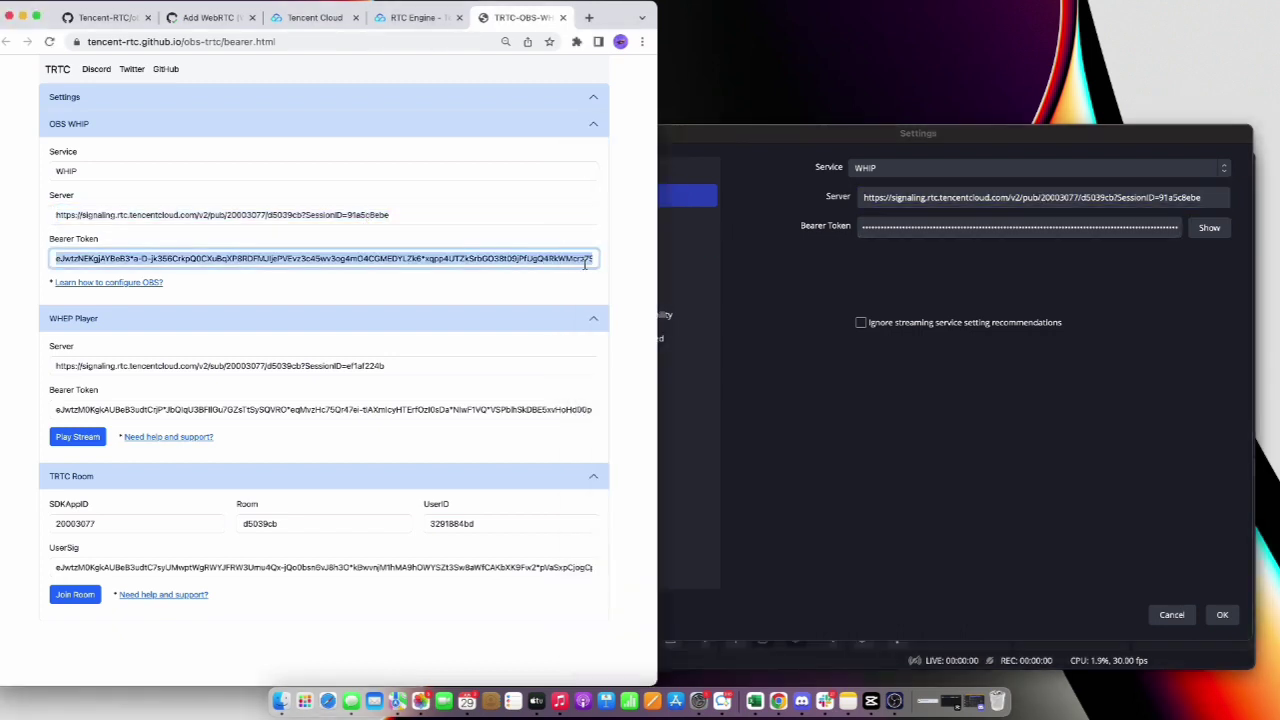
left_click(1050, 232)
triple_click(1050, 232)
key("super+v")
left_click(1222, 614)
left_click(1194, 493)
- Play the live OBS stream with Play Stream in the WHEP player and watch the stopwatch video
left_click(318, 174)
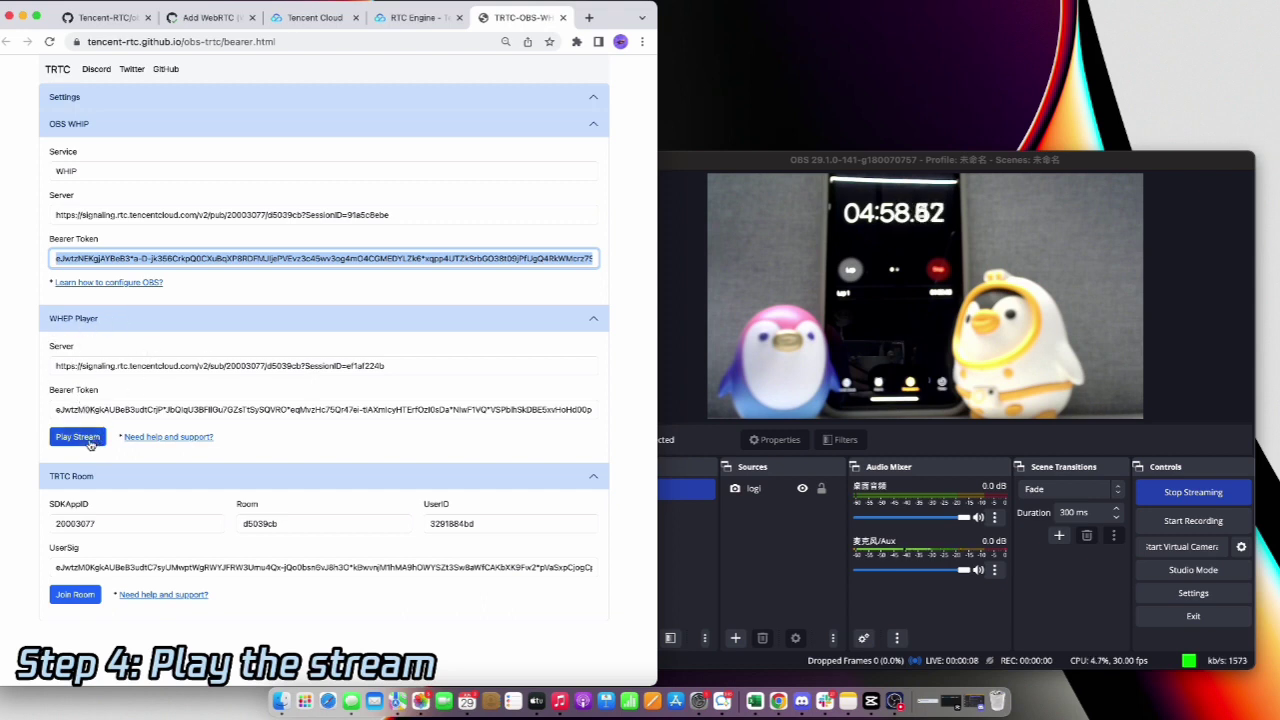
left_click(90, 440)
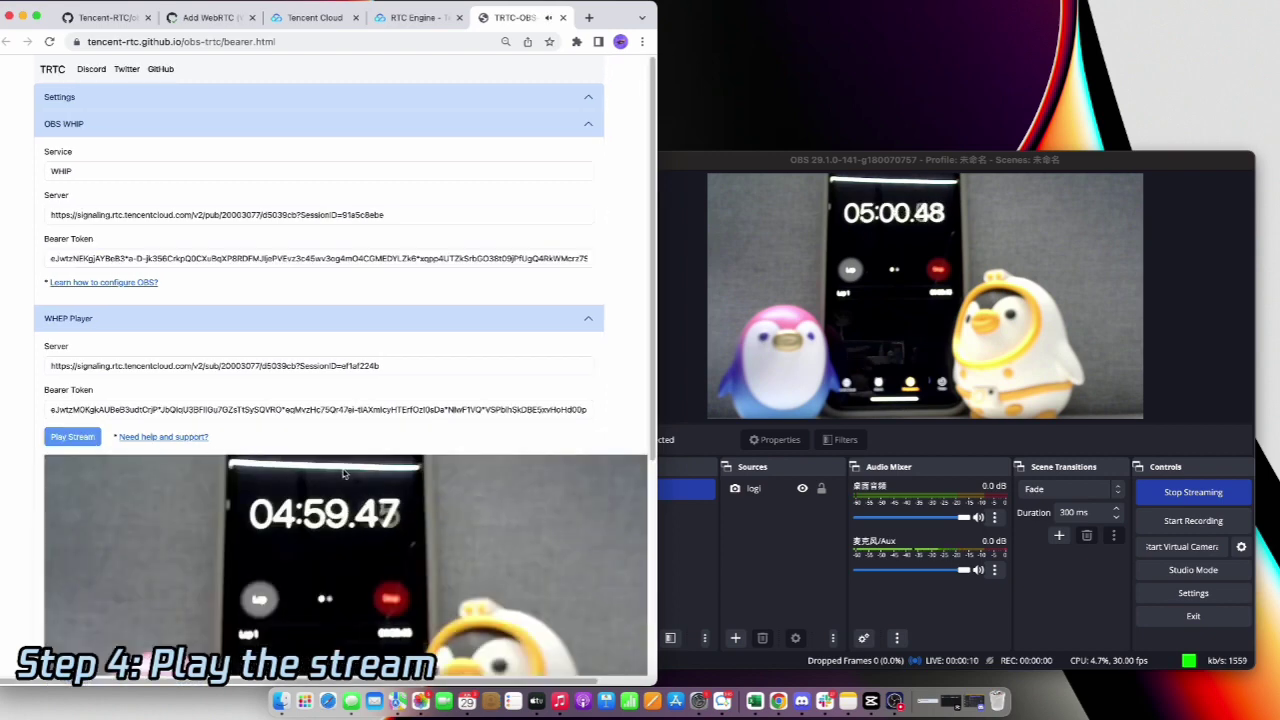
scroll(343, 474, "down", 2)
scroll(343, 474, "down", 5)
scroll(343, 474, "down", 3)
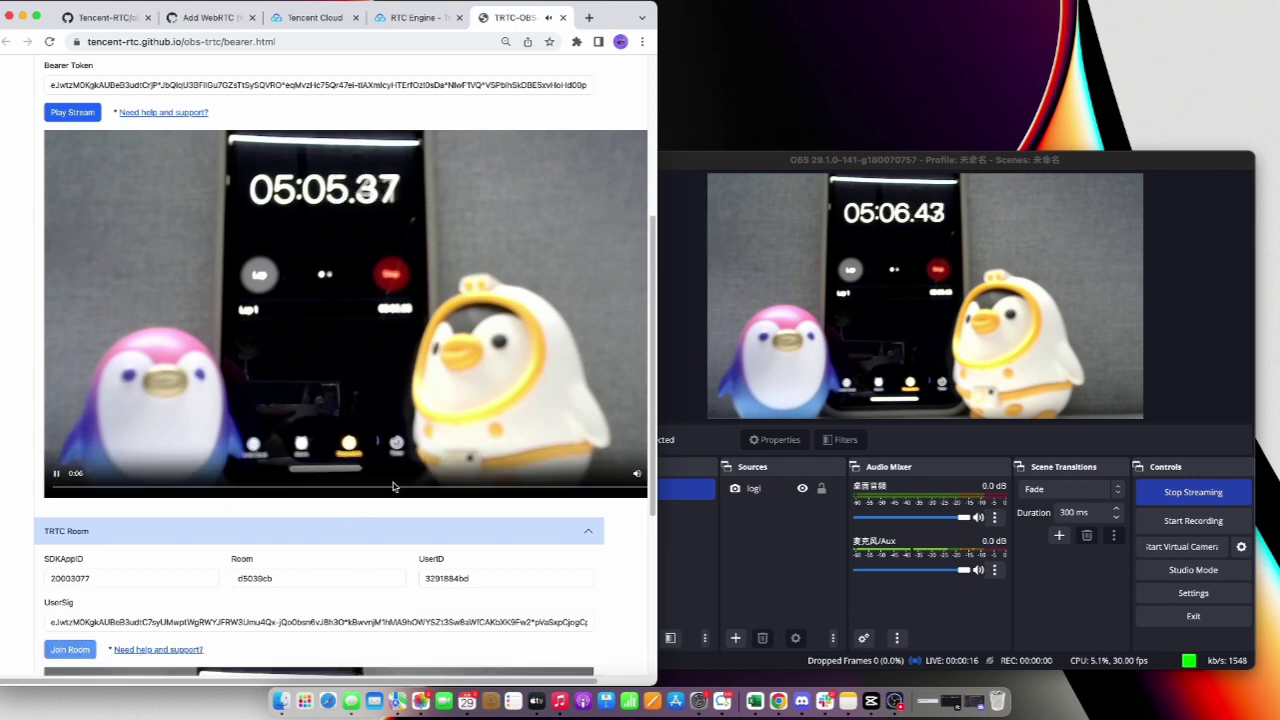
scroll(393, 487, "down", 3)
scroll(393, 487, "down", 3)
scroll(393, 487, "down", 2)
scroll(451, 437, "right", 3)
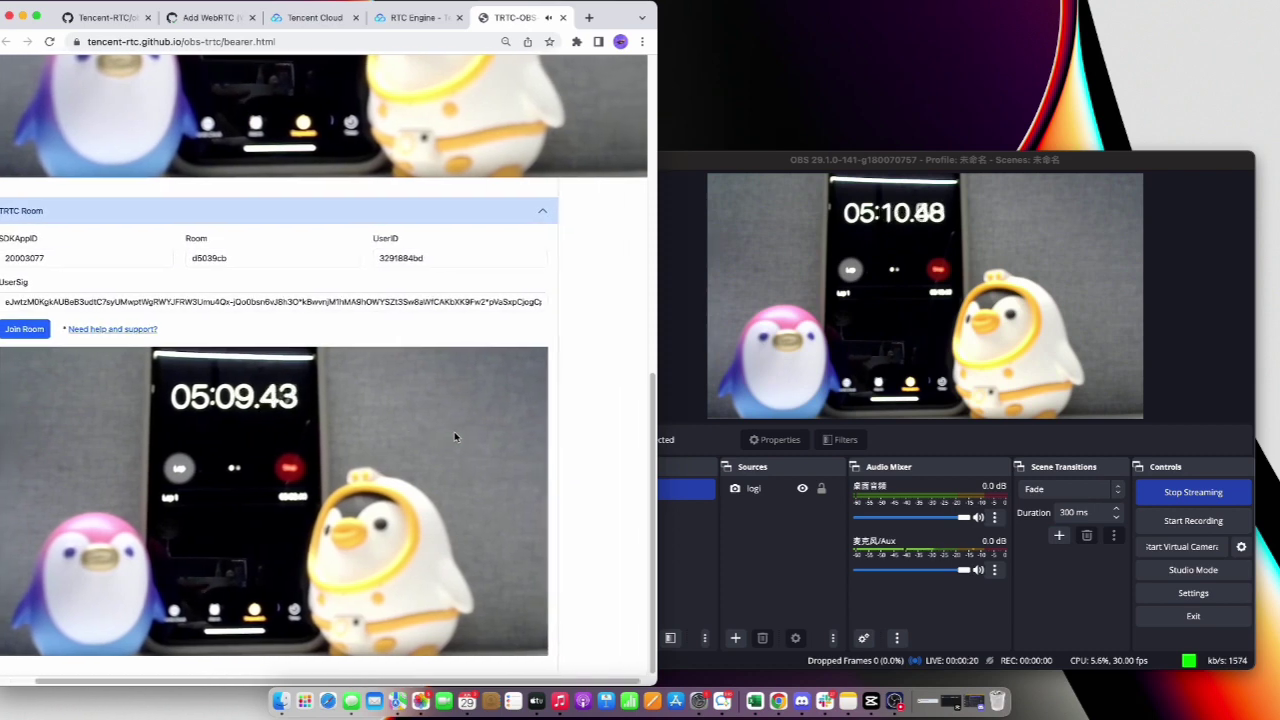
scroll(454, 437, "left", 3)
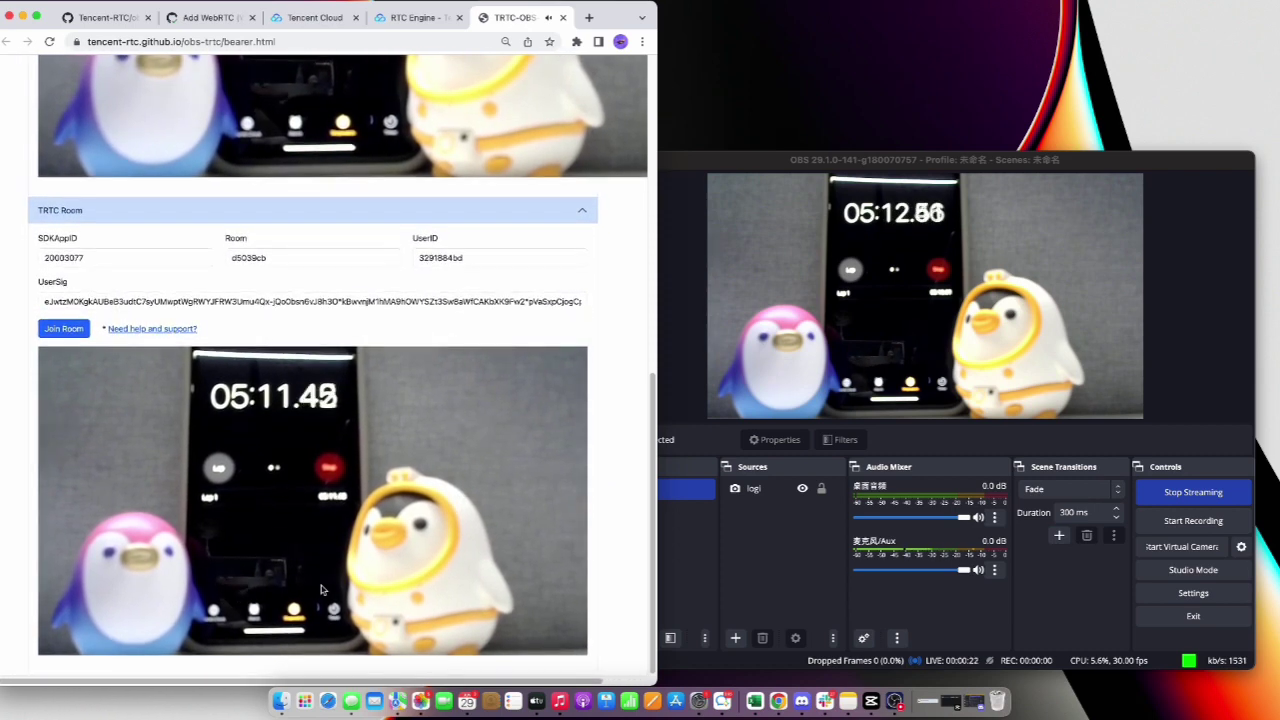